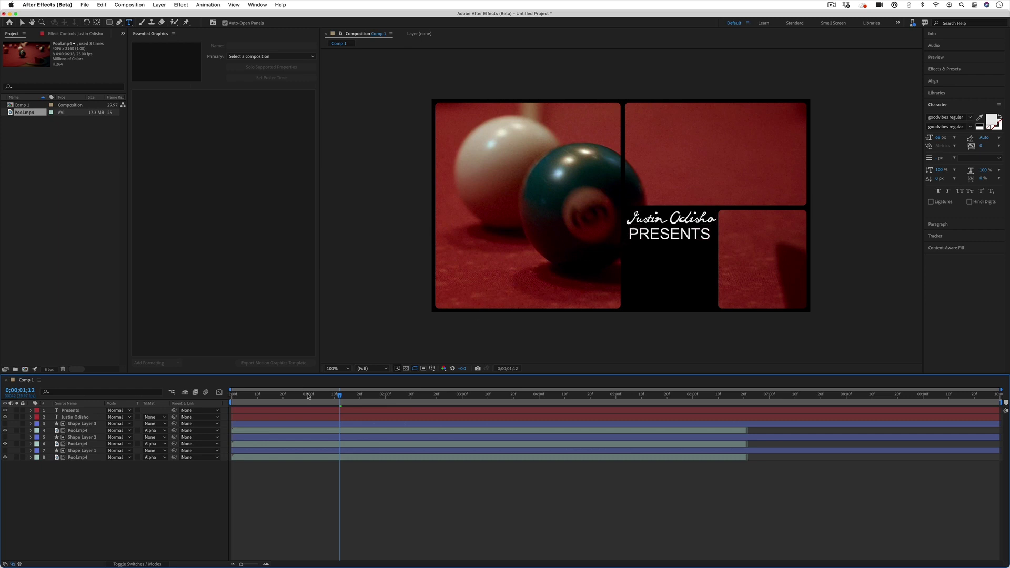
# Start a Position keyframe on Shape Layer 1 at the beginning of the timeline.
pyautogui.click(82, 451)
pyautogui.moveTo(286, 399); pyautogui.dragTo(231, 398)
pyautogui.click(31, 451)
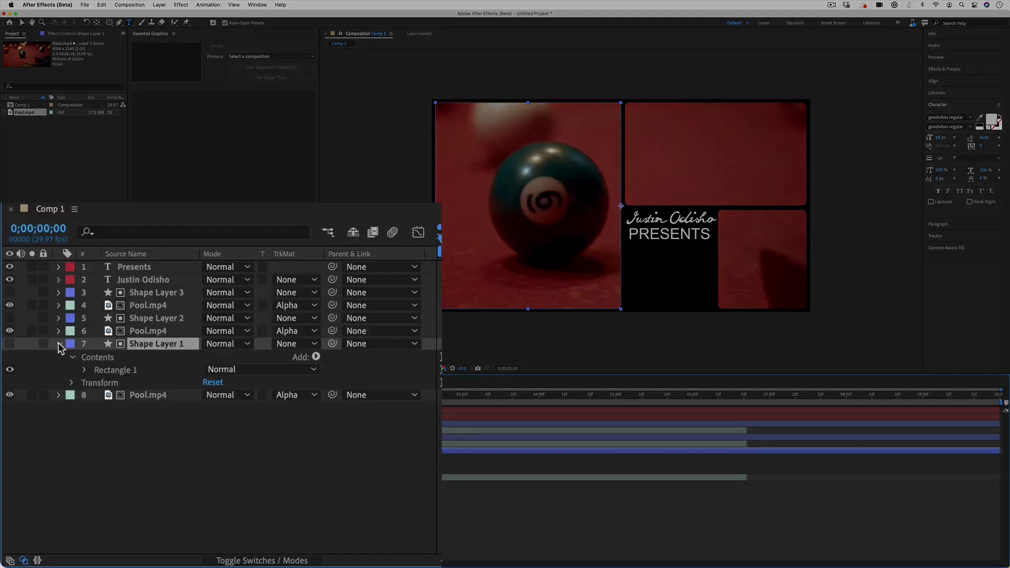
pyautogui.click(72, 383)
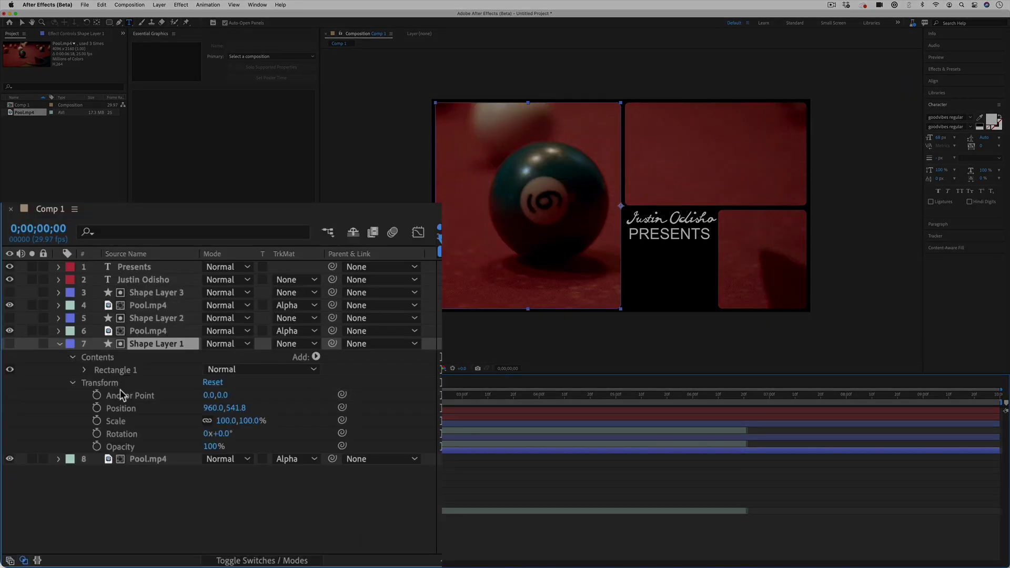
pyautogui.click(97, 408)
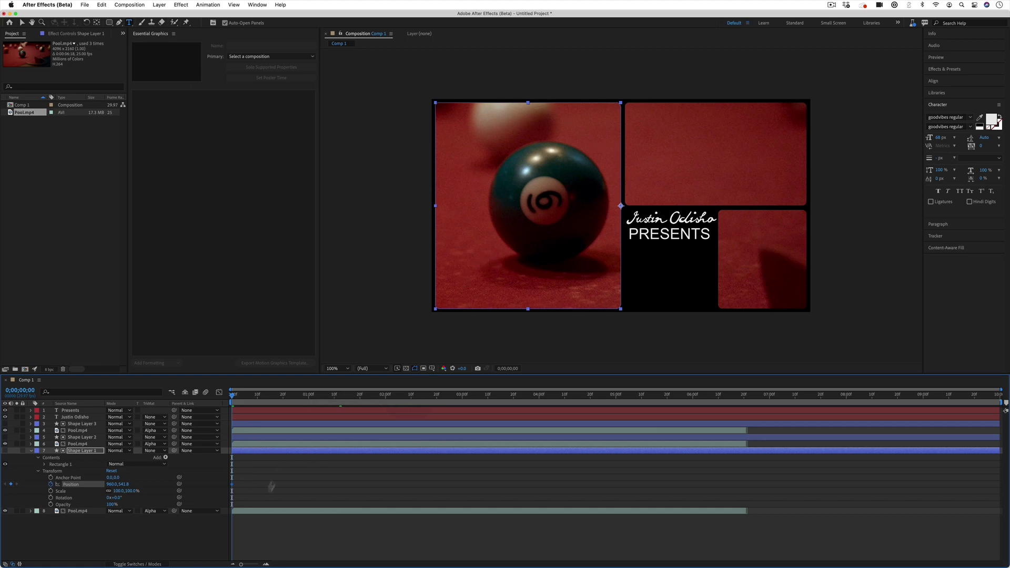
# Move the keyframe to 0;00;00;17, set the starting Position to -72.0 off-screen, and preview.
pyautogui.moveTo(232, 485); pyautogui.dragTo(275, 484)
pyautogui.moveTo(107, 486); pyautogui.dragTo(32, 488)
pyautogui.moveTo(116, 490); pyautogui.dragTo(89, 492)
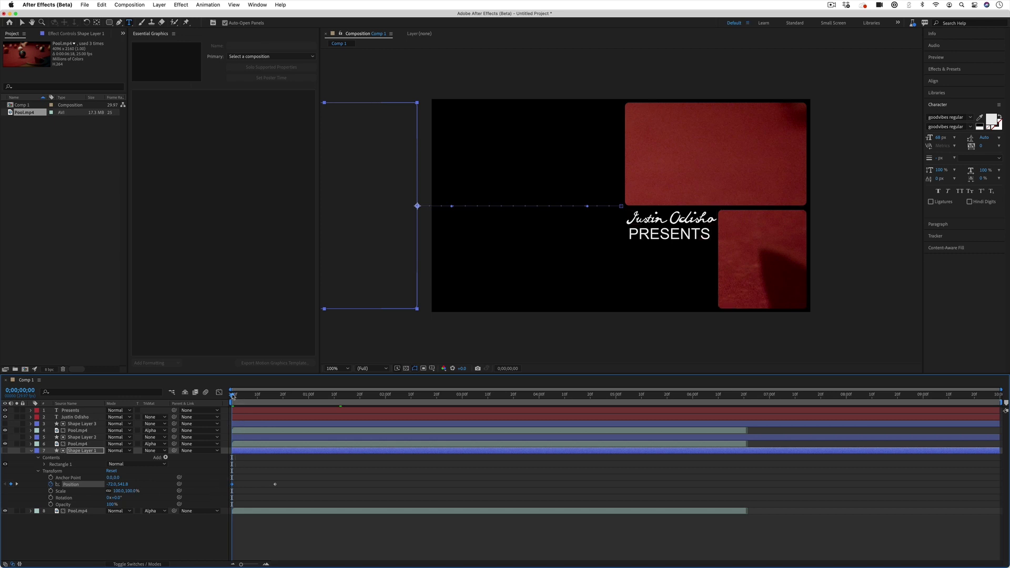
pyautogui.press('space')
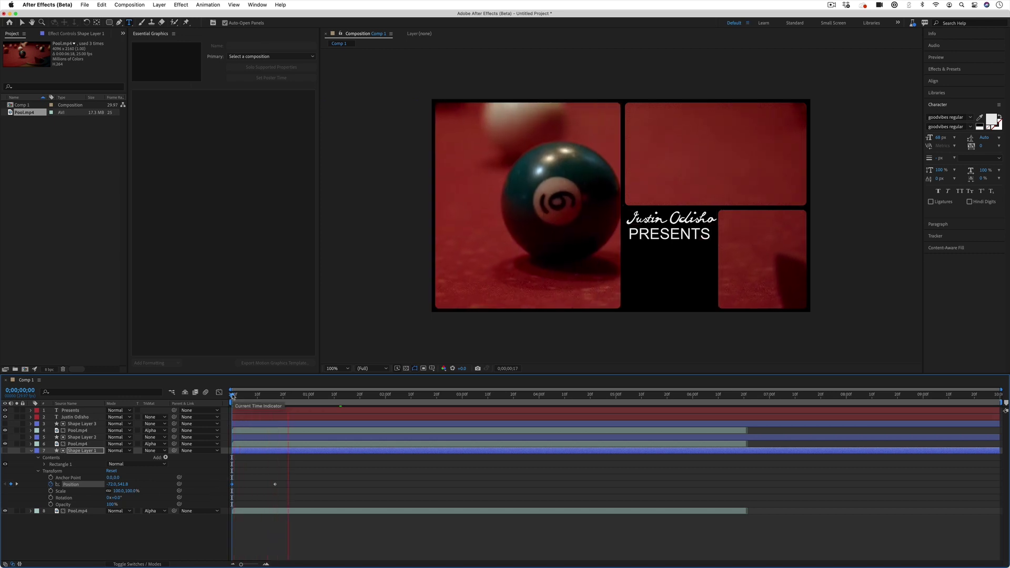
pyautogui.press('space')
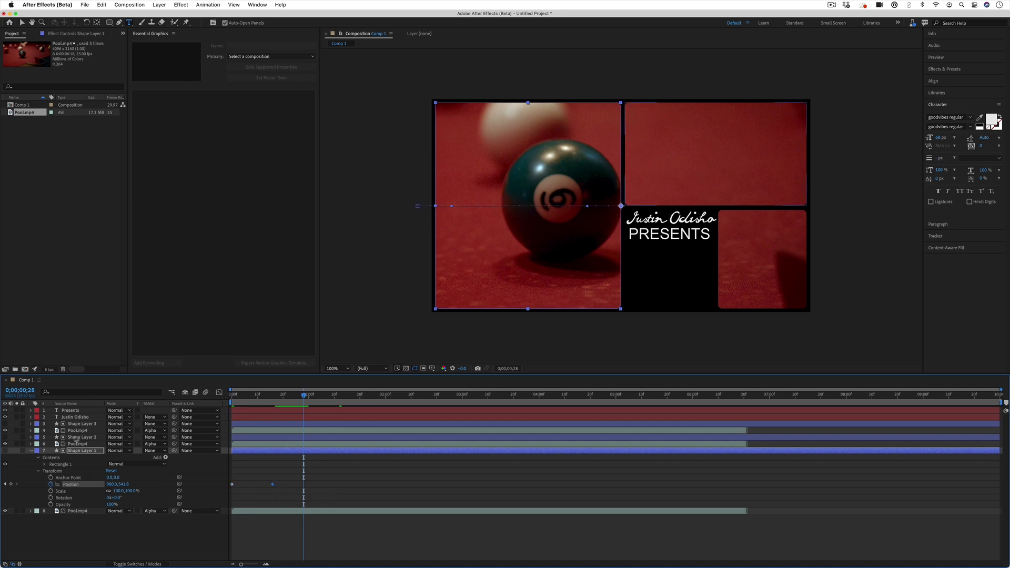
# Nudge Shape Layer 2's Position keyframe earlier, then preview all three panels entering.
pyautogui.click(38, 439)
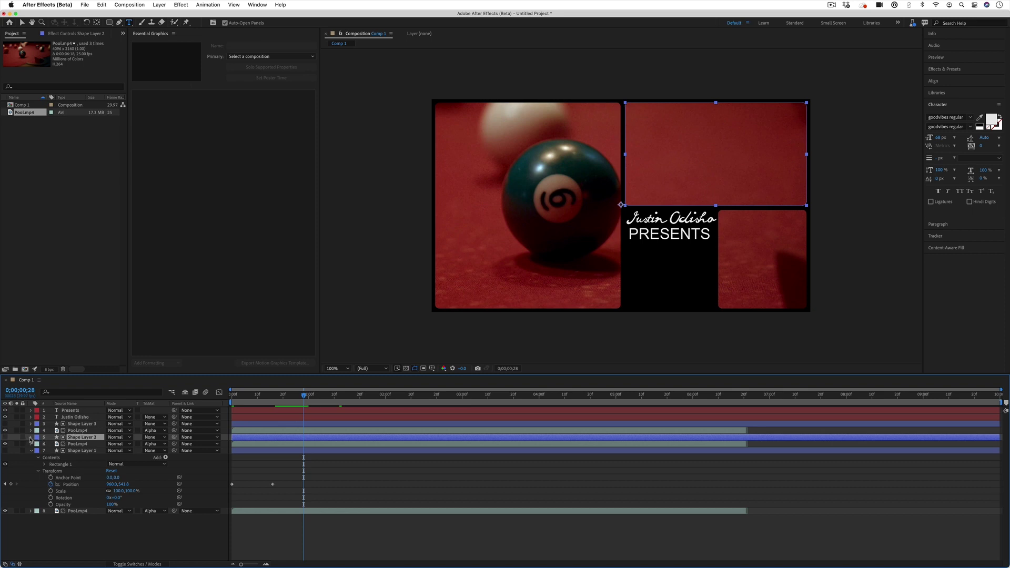
pyautogui.click(31, 437)
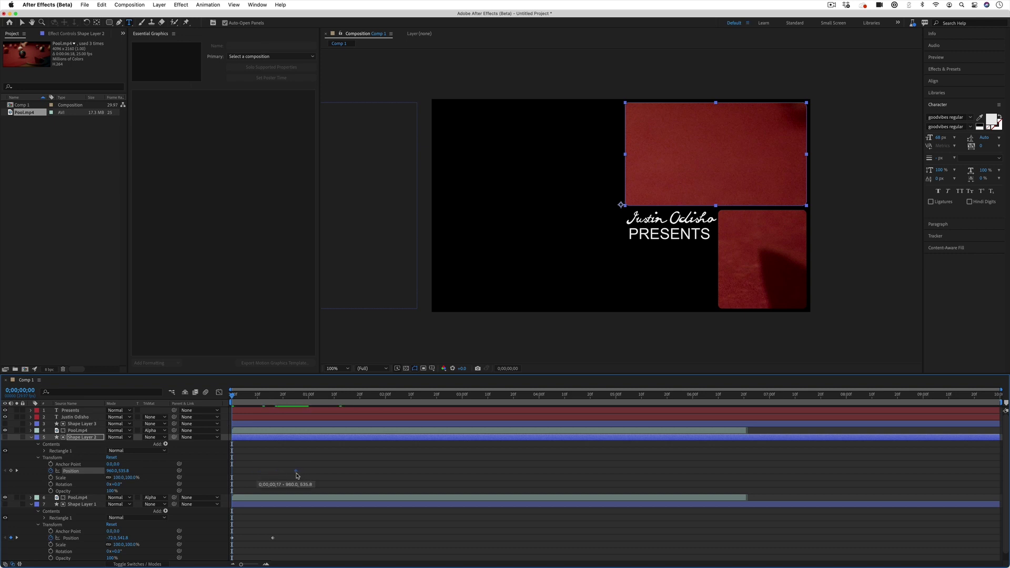
pyautogui.moveTo(296, 476); pyautogui.dragTo(291, 476)
pyautogui.moveTo(236, 398); pyautogui.dragTo(242, 398)
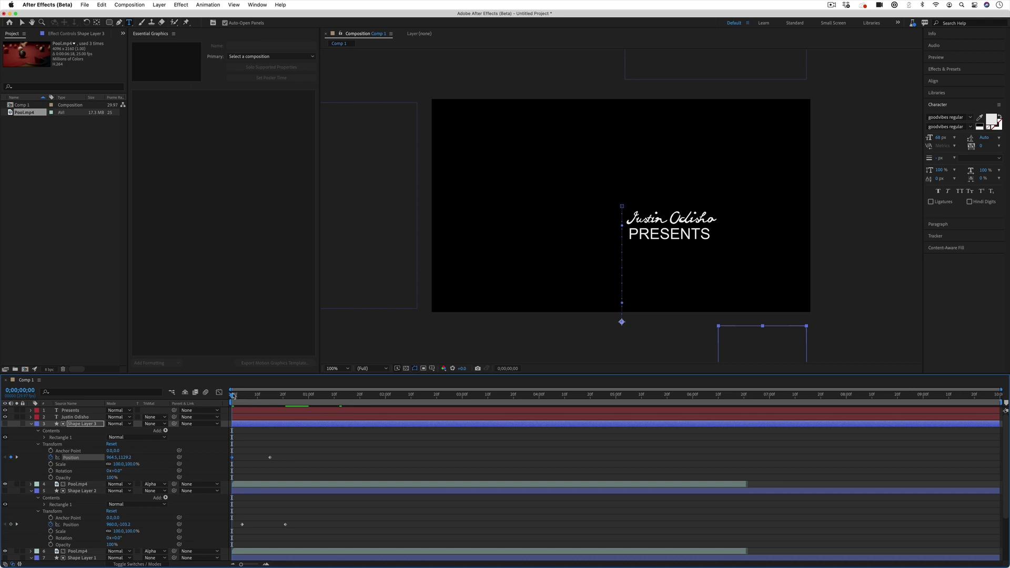
pyautogui.press('space')
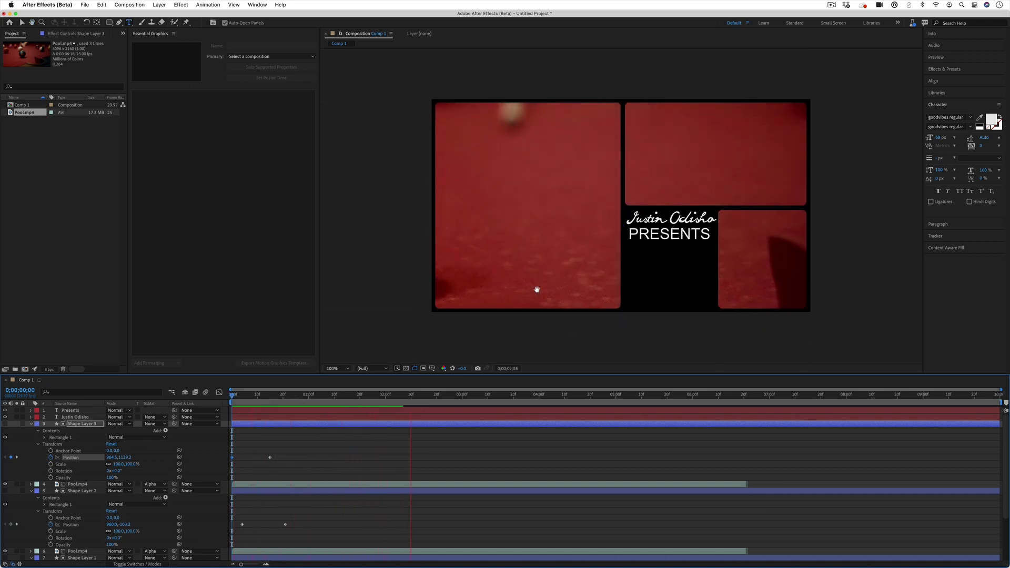
pyautogui.press('space')
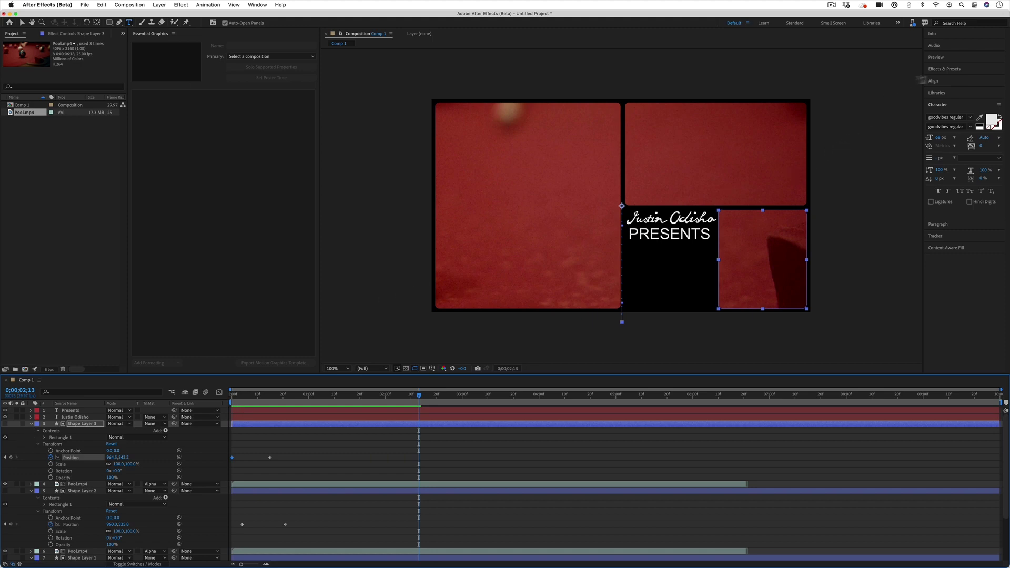
# Select the Typewriter preset under Animation Presets > Text > Animate In in Effects & Presets.
pyautogui.click(944, 69)
pyautogui.click(864, 45)
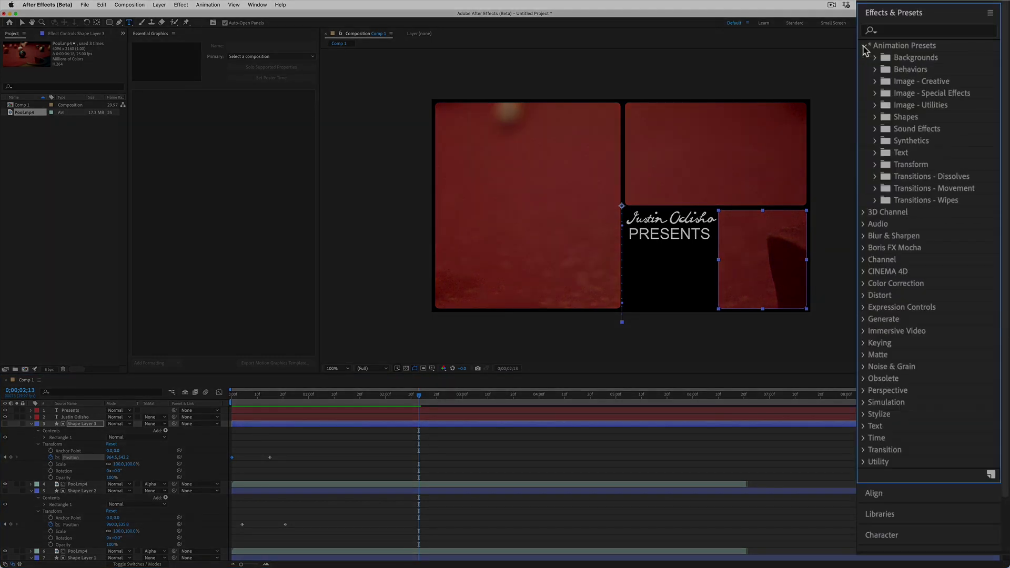
pyautogui.click(875, 152)
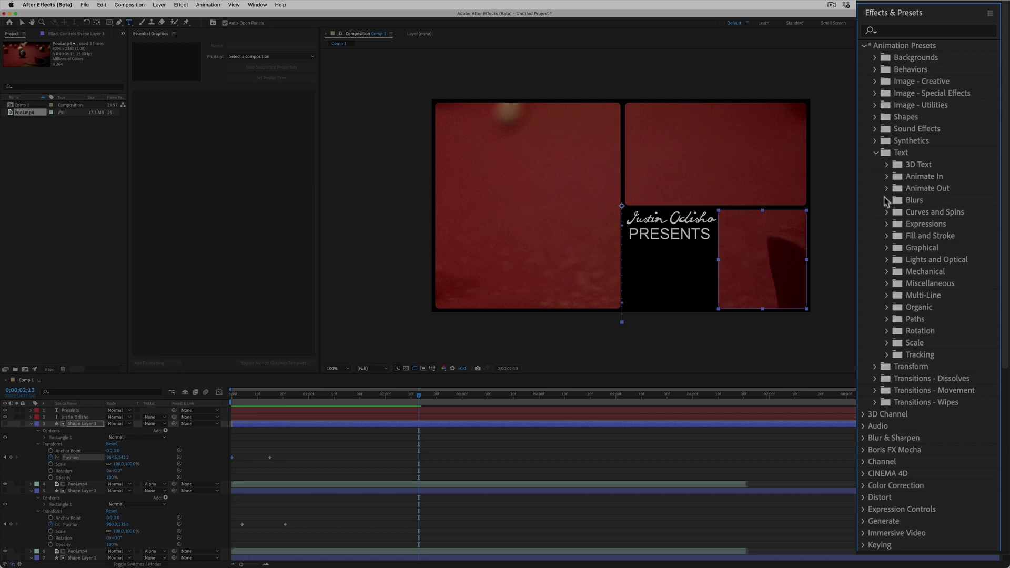
pyautogui.click(887, 177)
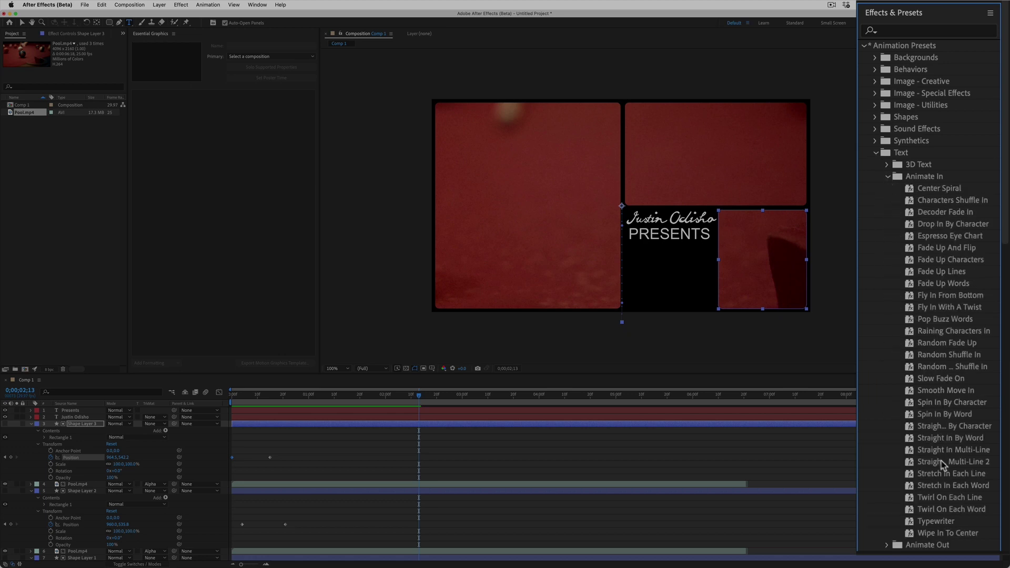
pyautogui.click(943, 522)
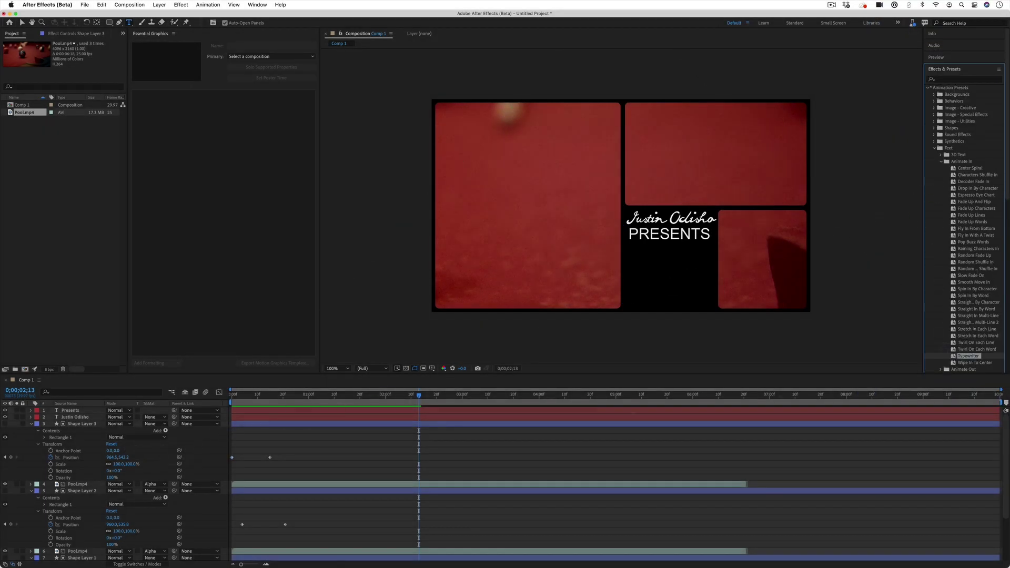
# At frame 0, apply Typewriter to the PRESENTS and Justin Odisho layers and preview.
pyautogui.press('Home')
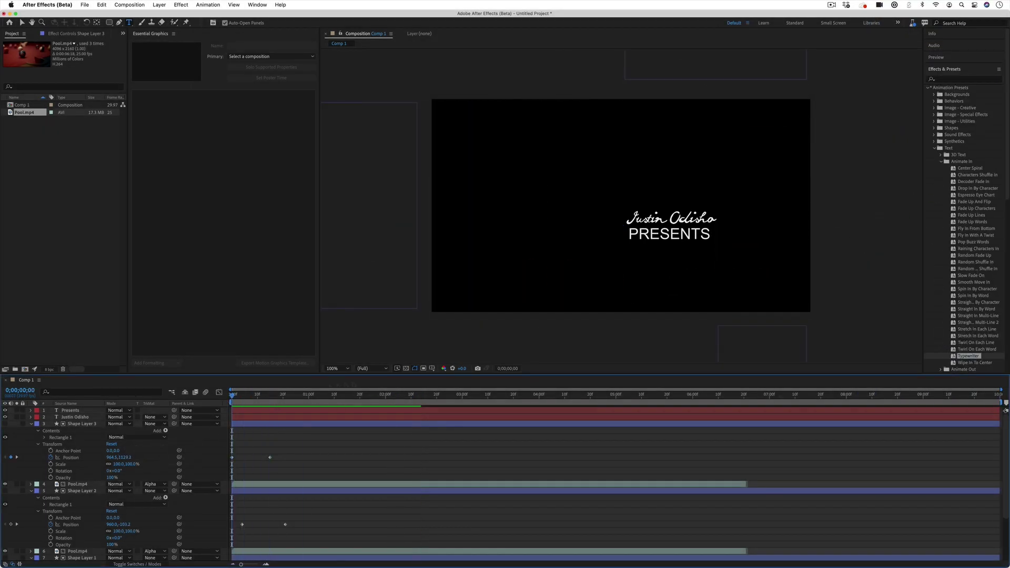
pyautogui.moveTo(957, 350); pyautogui.dragTo(88, 412)
pyautogui.click(237, 396)
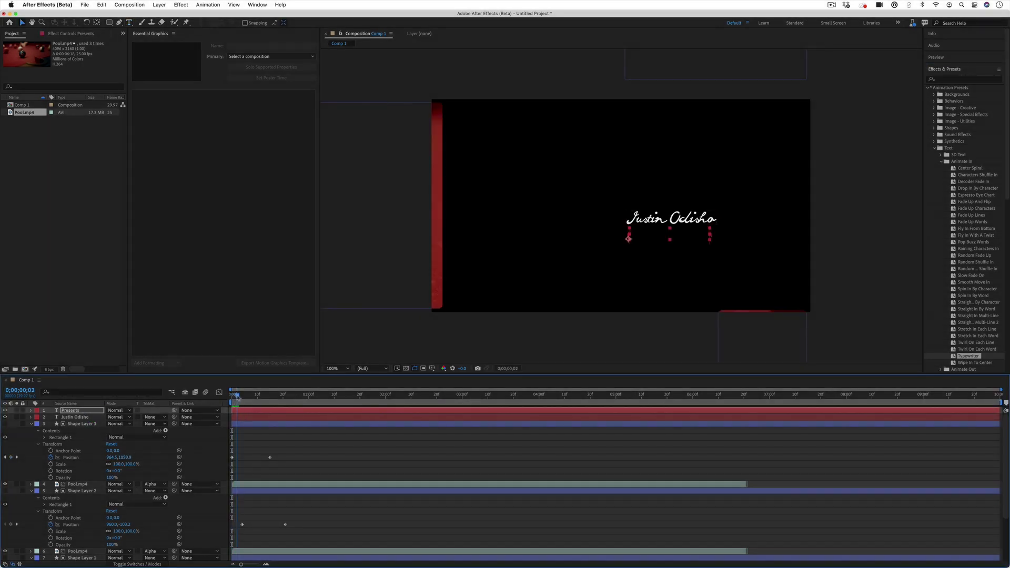
pyautogui.moveTo(968, 356); pyautogui.dragTo(79, 417)
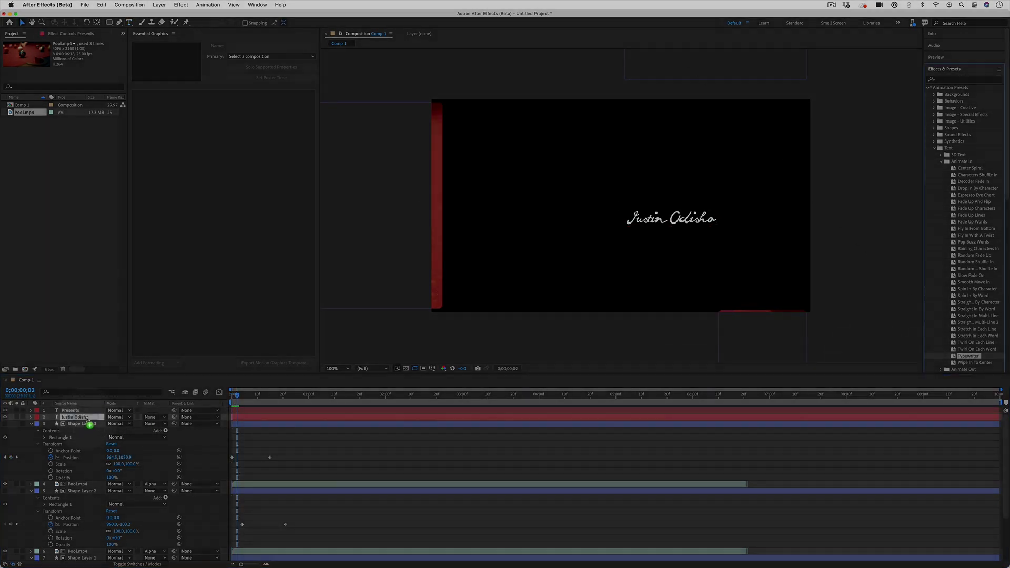
pyautogui.press('space')
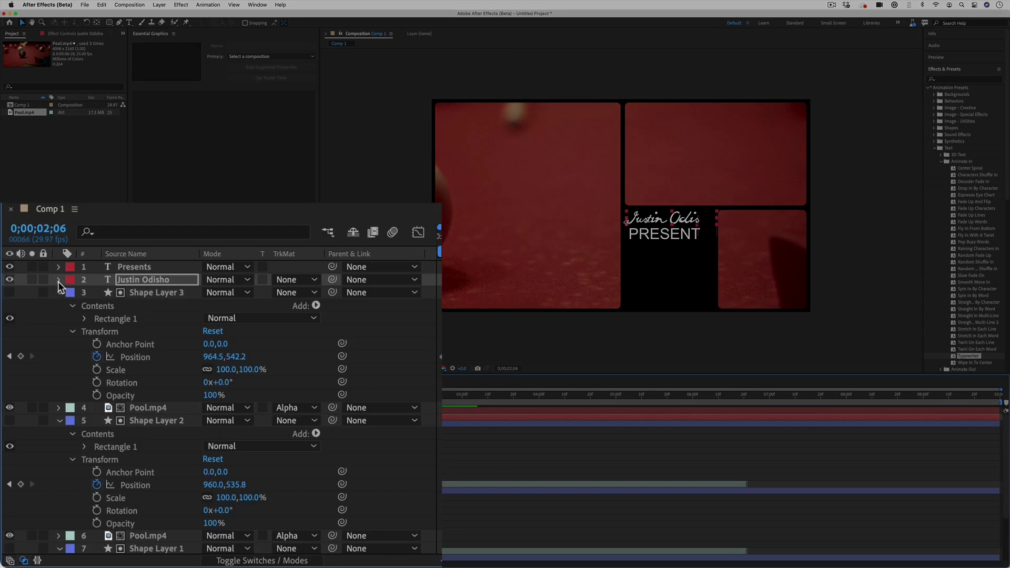
# Show the Start keyframes under Justin Odisho > Text > Animator 1 > Range Selector 1, then preview.
pyautogui.click(31, 417)
pyautogui.click(72, 293)
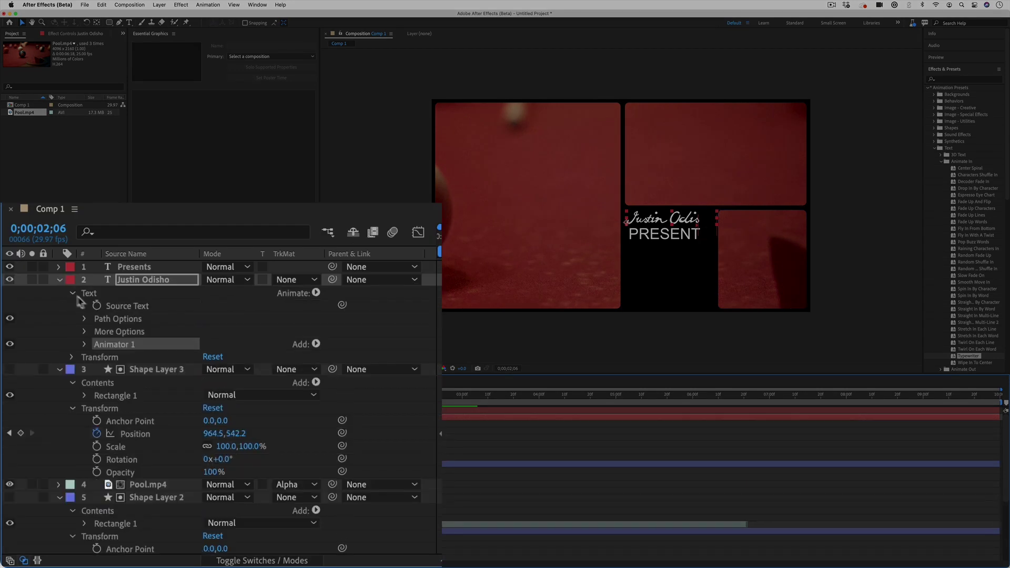
pyautogui.click(85, 344)
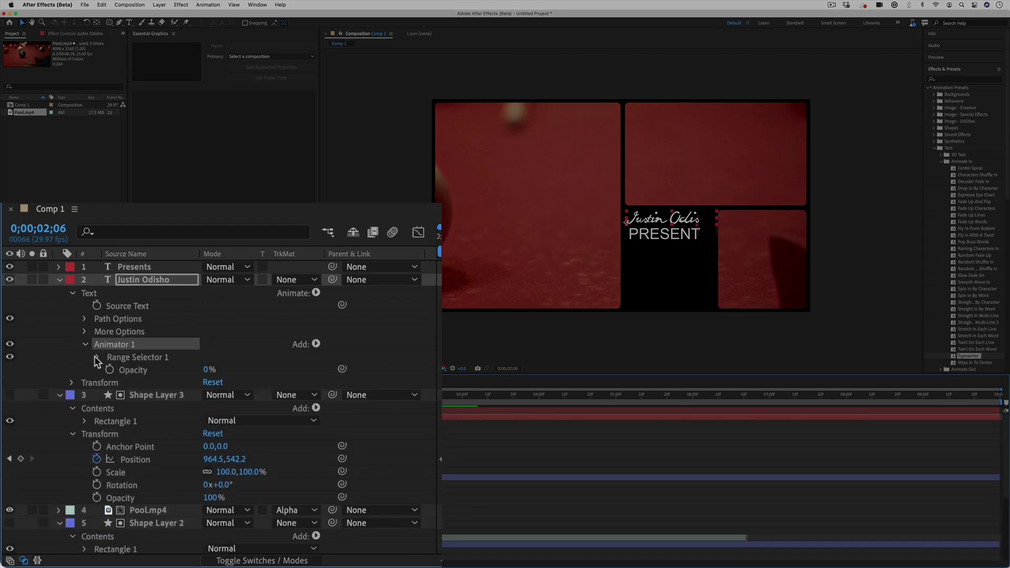
pyautogui.click(98, 358)
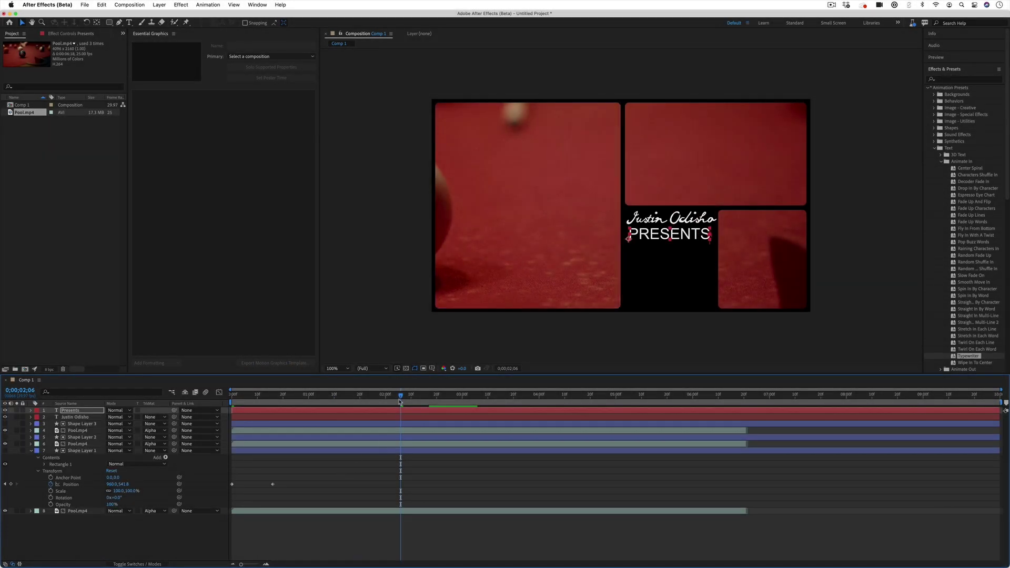
pyautogui.press('space')
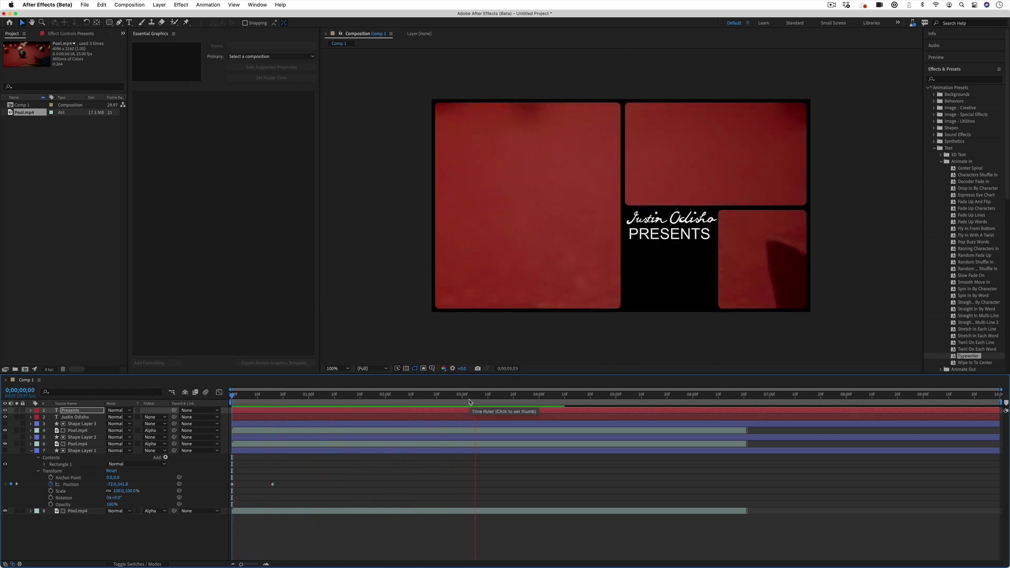
# At 0;00;05;00, keyframe Shape Layer 1's Position pushed off the left edge of the frame.
pyautogui.press('space')
pyautogui.moveTo(488, 398); pyautogui.dragTo(619, 400)
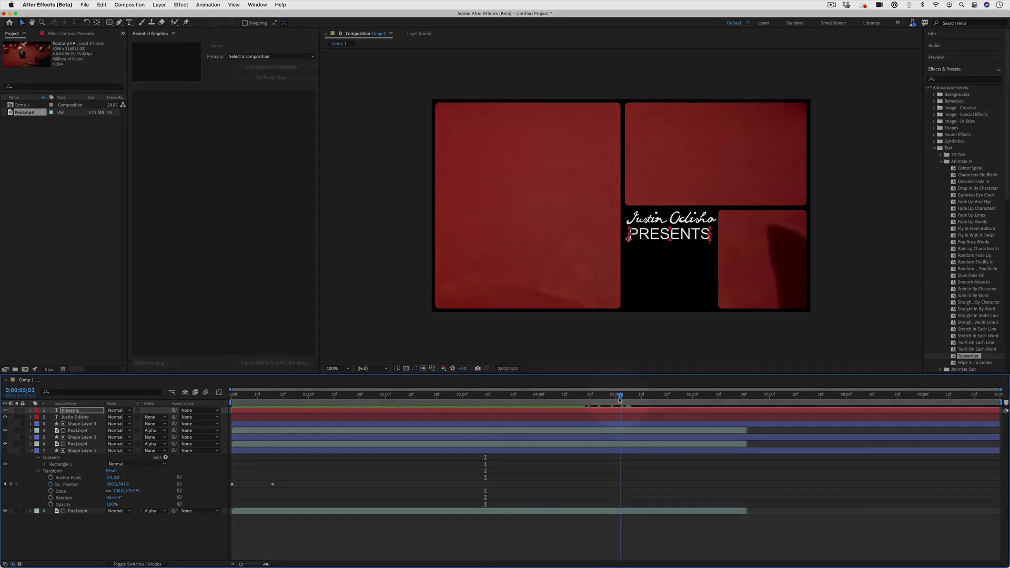
pyautogui.click(616, 401)
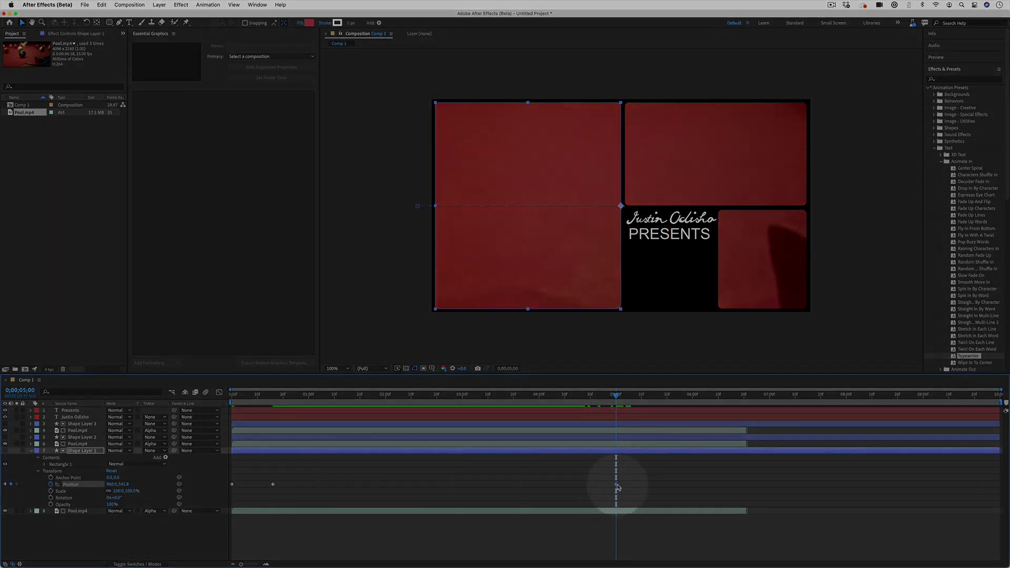
pyautogui.click(616, 489)
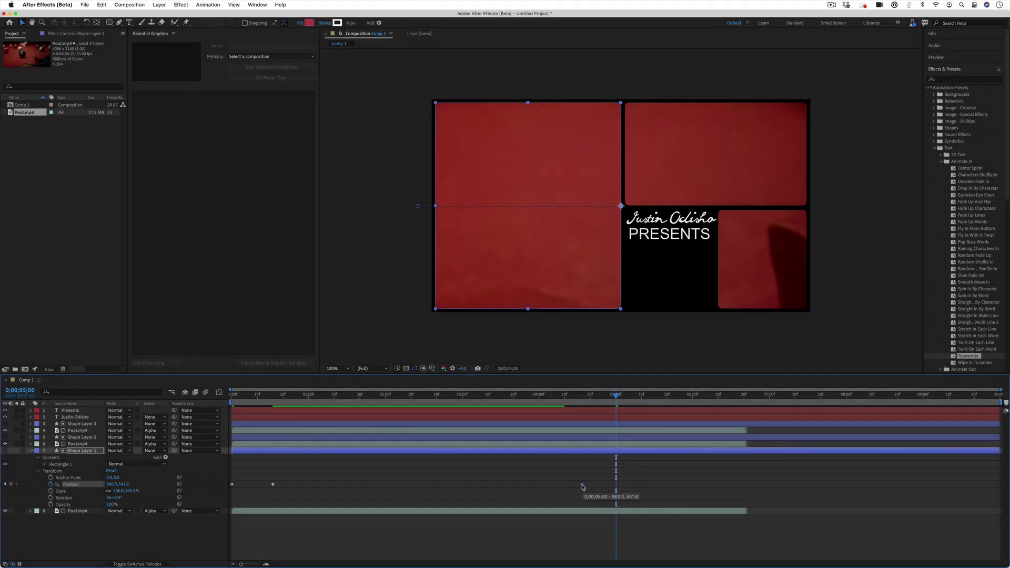
pyautogui.moveTo(111, 484); pyautogui.dragTo(51, 496)
pyautogui.moveTo(113, 485); pyautogui.dragTo(83, 484)
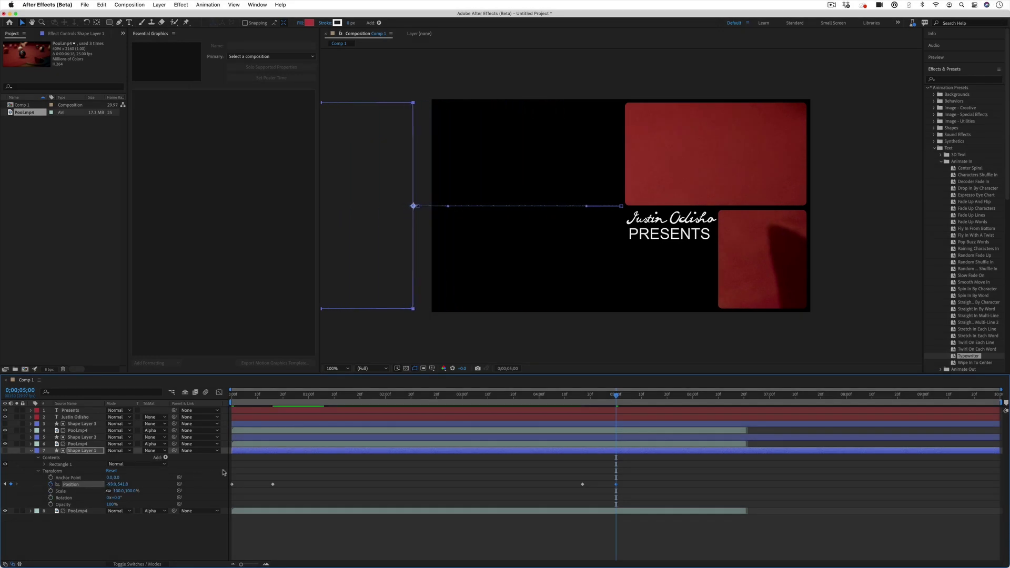
# Paste the exit Position keyframes onto Shape Layers 2 and 3, shifting Shape Layer 3's later.
pyautogui.click(27, 437)
pyautogui.click(31, 437)
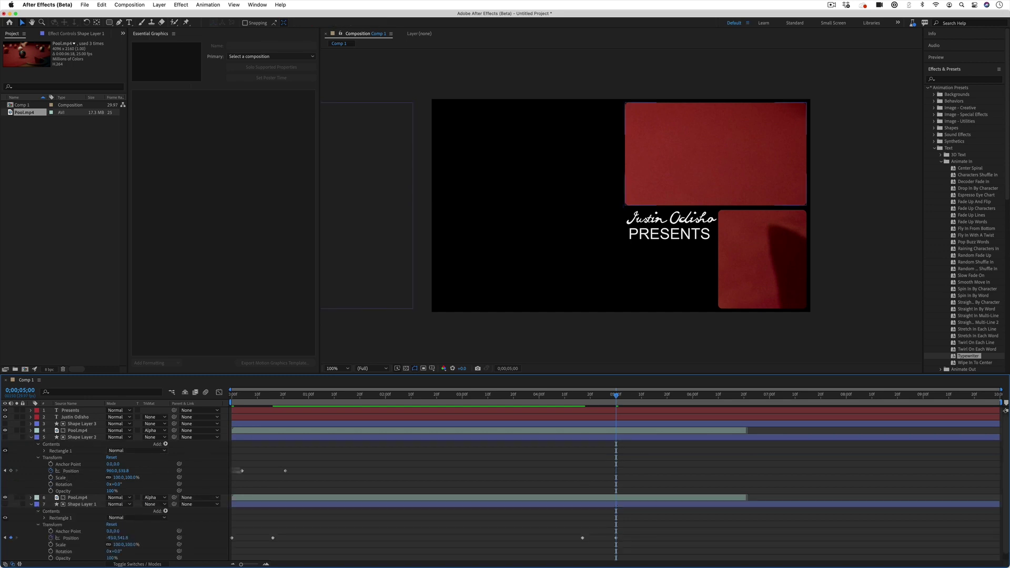
pyautogui.moveTo(257, 470); pyautogui.dragTo(316, 464)
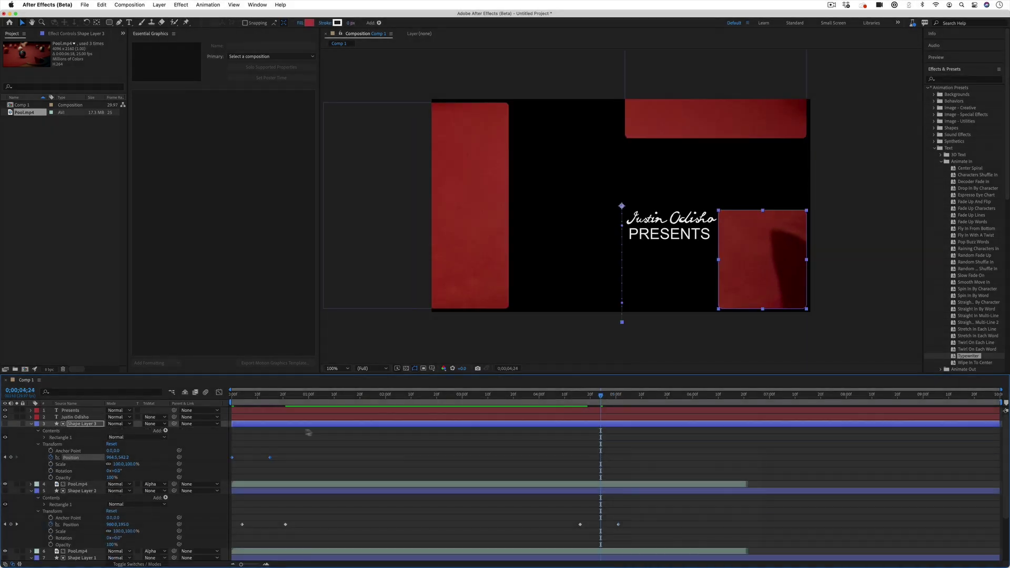
pyautogui.press('super+Left')
pyautogui.press('super+Left')
pyautogui.press('super+Left')
pyautogui.press('super+Left')
pyautogui.press('super+Left')
pyautogui.press('super+Left')
pyautogui.press('super+Left')
pyautogui.press('super+v')
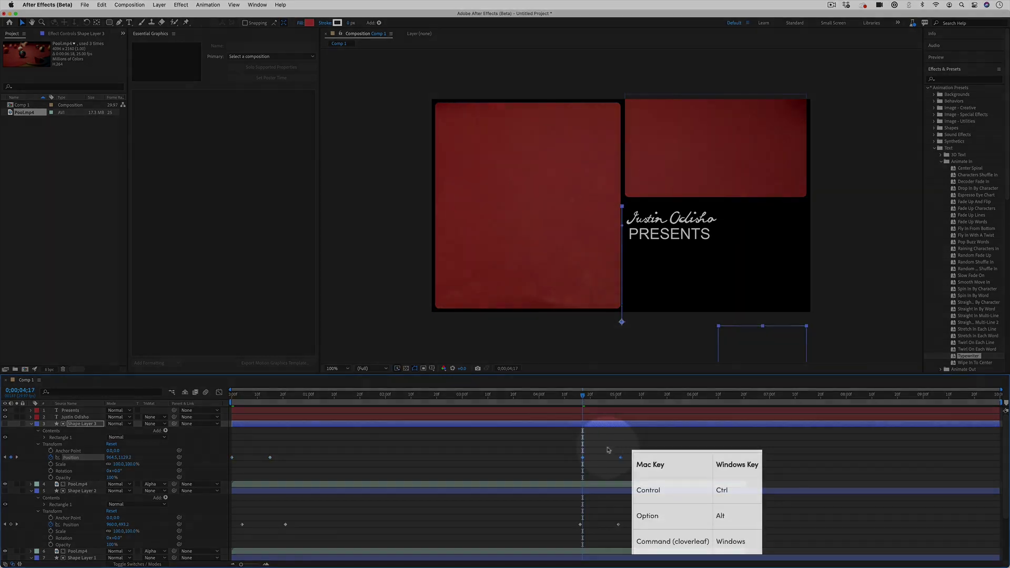
pyautogui.moveTo(583, 457); pyautogui.dragTo(623, 459)
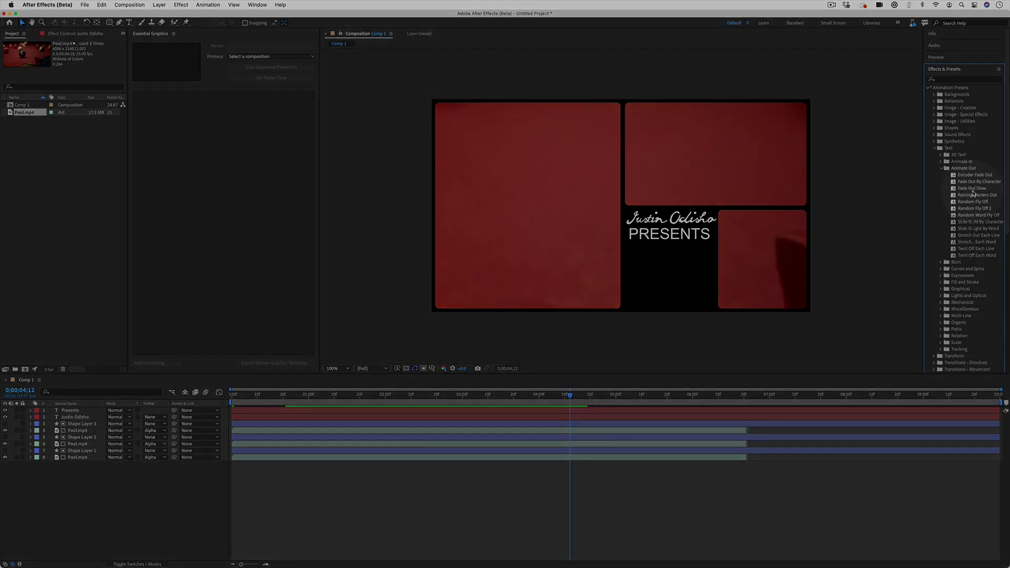
# Apply the Fade Out By Character preset to the Presents text layer and preview the ending.
pyautogui.moveTo(971, 188); pyautogui.dragTo(74, 417)
pyautogui.moveTo(571, 396); pyautogui.dragTo(536, 396)
pyautogui.click(979, 182)
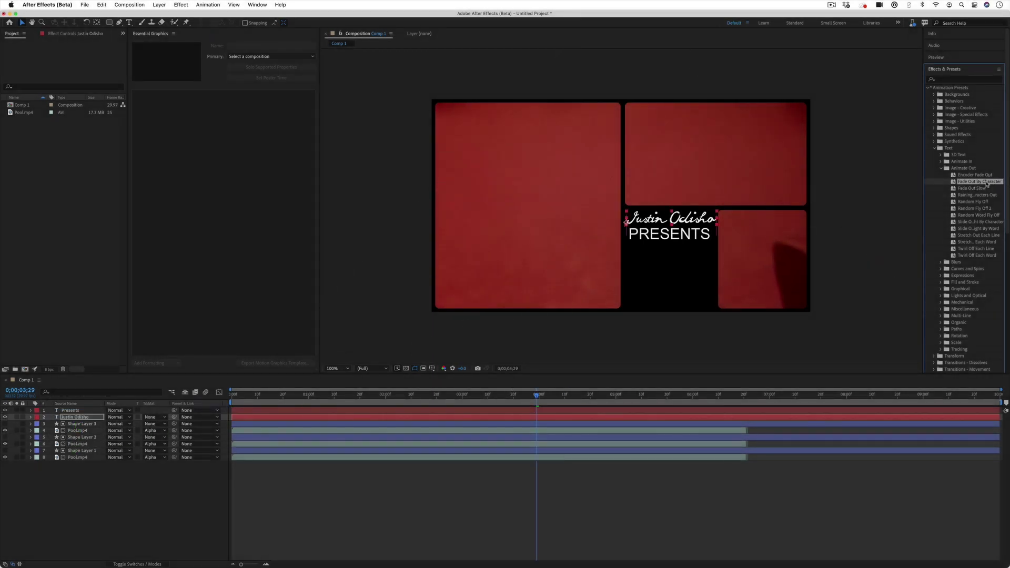
pyautogui.moveTo(967, 190); pyautogui.dragTo(63, 411)
pyautogui.click(560, 408)
pyautogui.press('space')
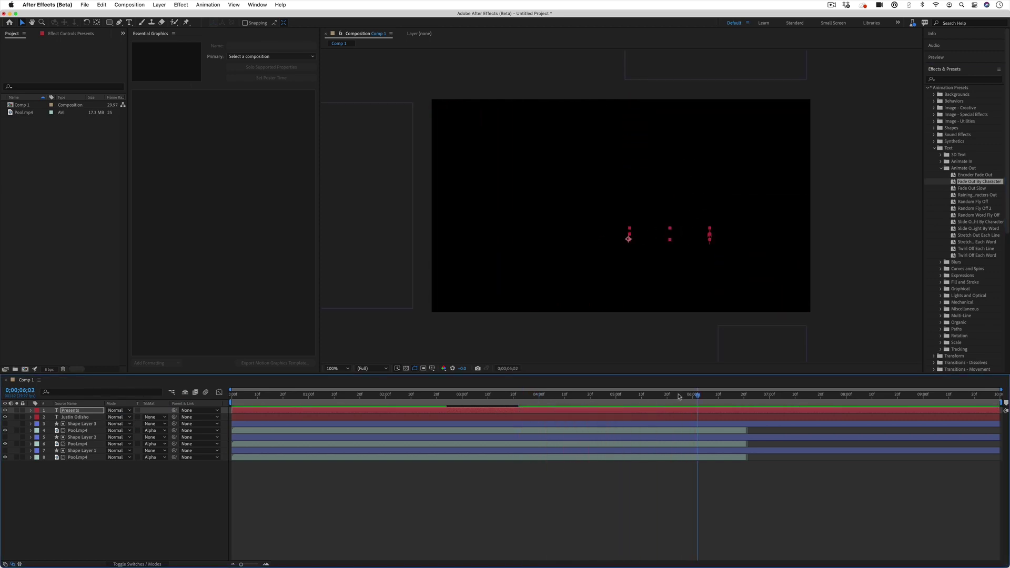
pyautogui.press('space')
pyautogui.press('space')
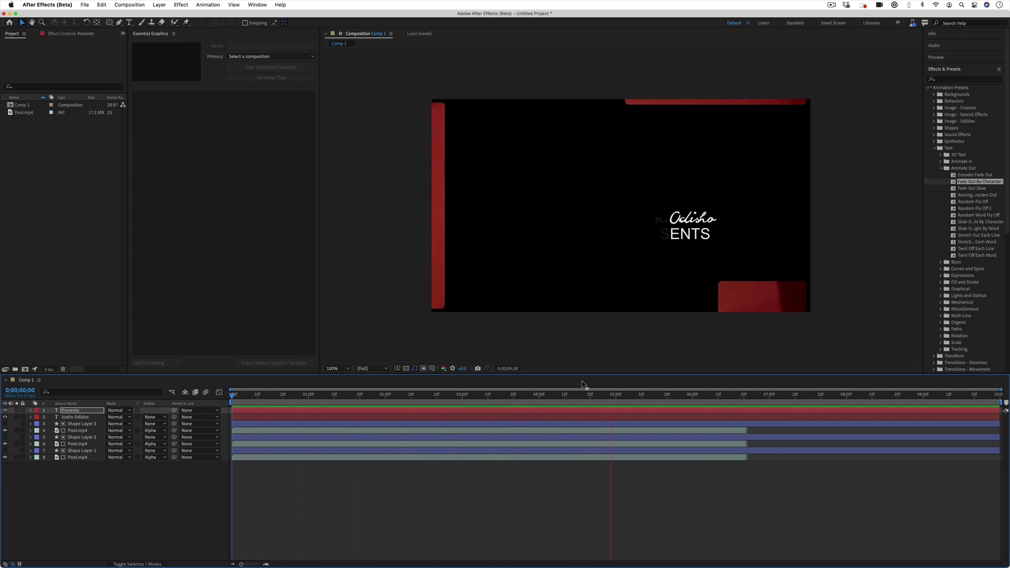
# Stop the preview and show the Essential Graphics panel from the Window menu.
pyautogui.press('space')
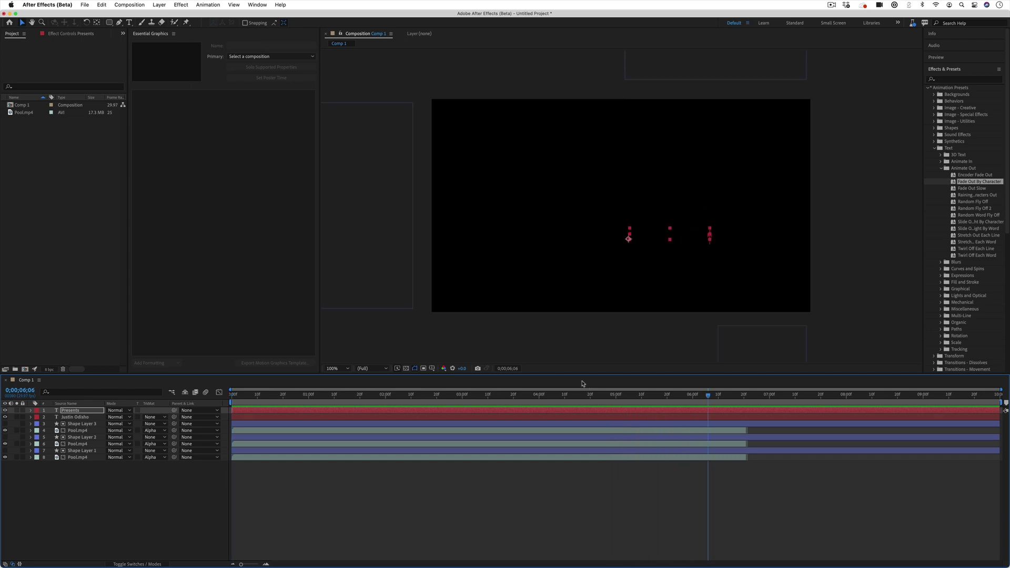
pyautogui.click(186, 483)
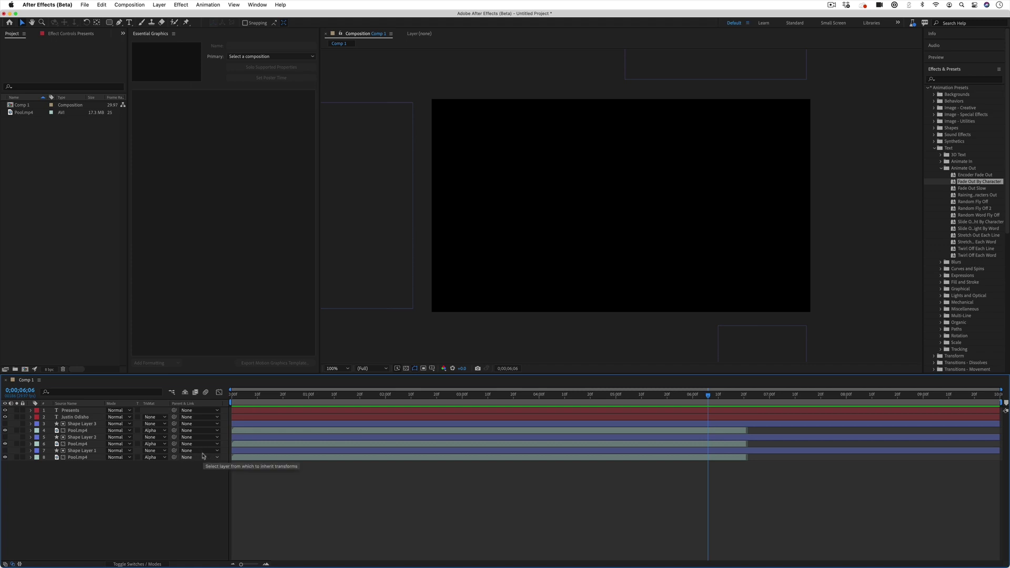
pyautogui.click(186, 216)
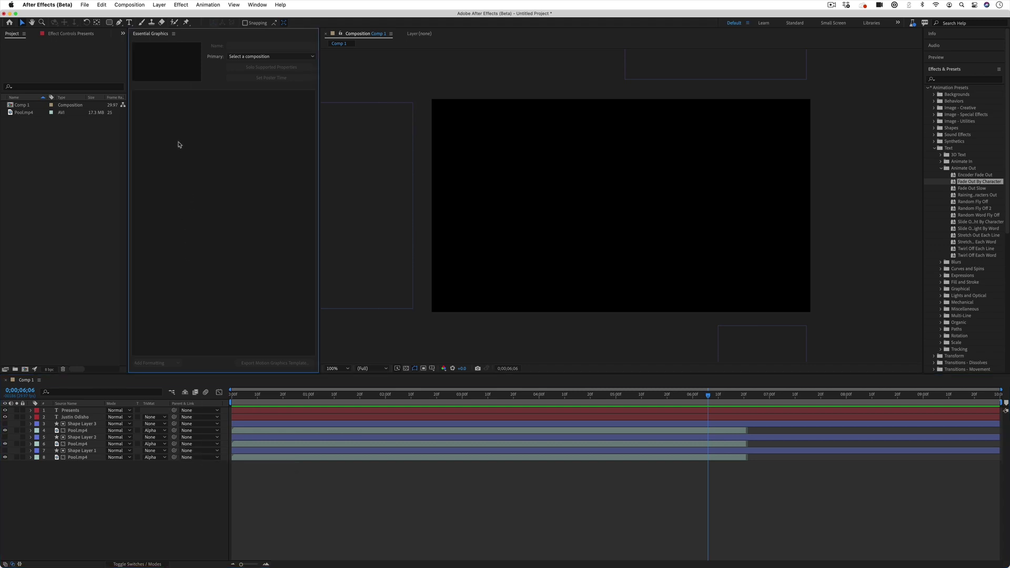
pyautogui.click(258, 4)
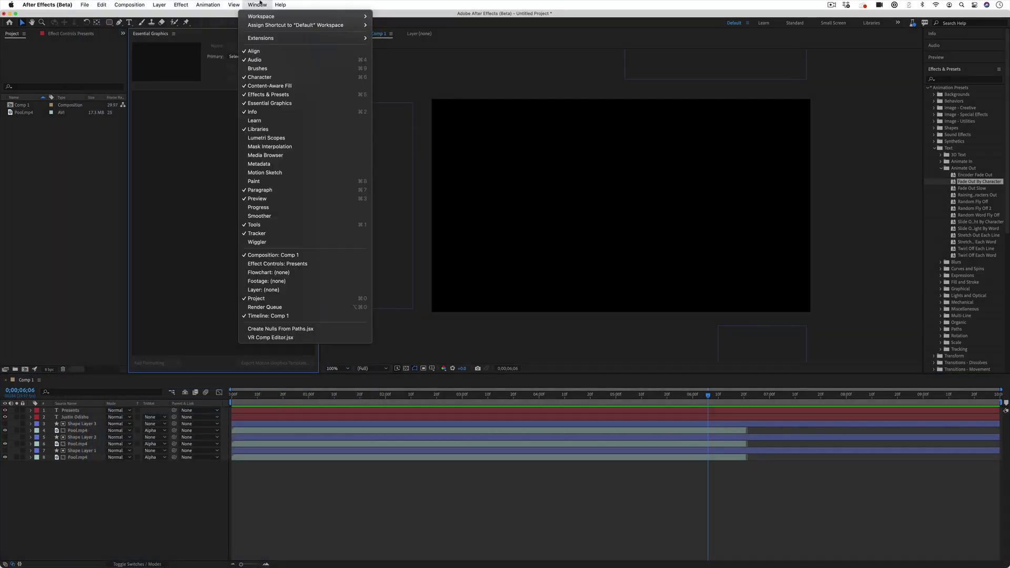
pyautogui.click(269, 103)
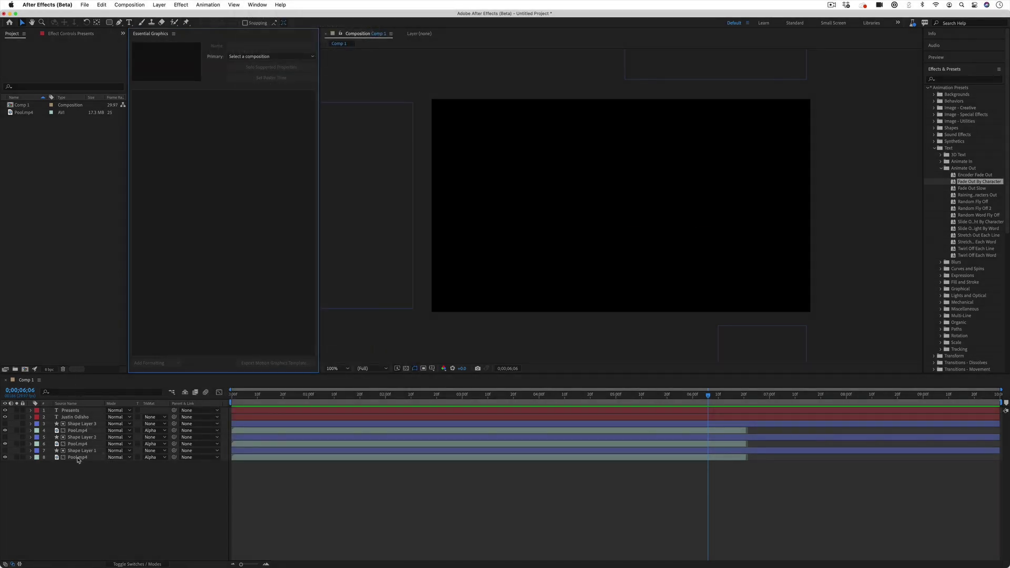
# Add all three Pool.mp4 footage layers to Essential Graphics as template properties.
pyautogui.click(78, 458)
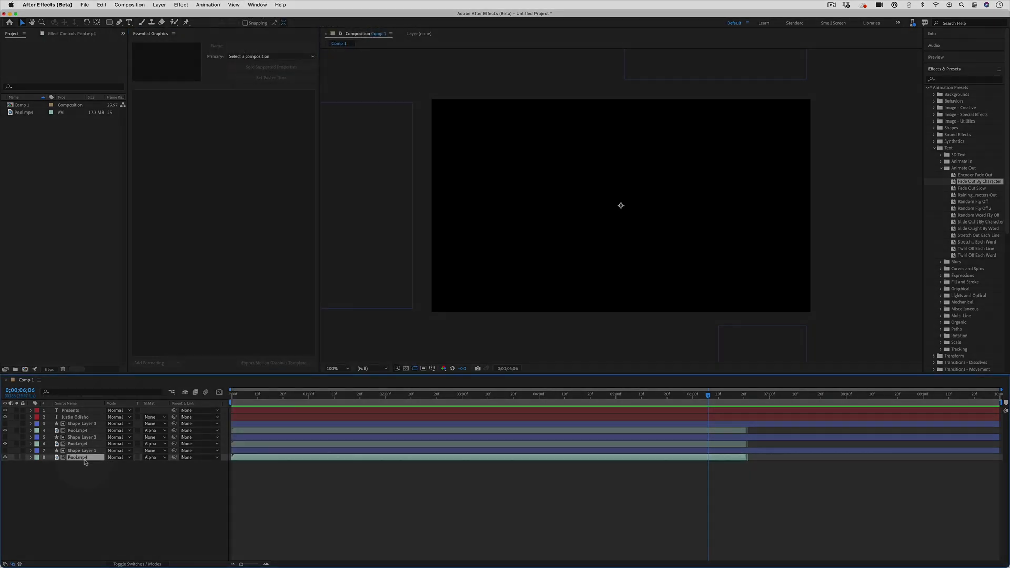
pyautogui.moveTo(78, 461); pyautogui.dragTo(239, 161)
pyautogui.moveTo(78, 444); pyautogui.dragTo(158, 342)
pyautogui.moveTo(78, 430); pyautogui.dragTo(223, 214)
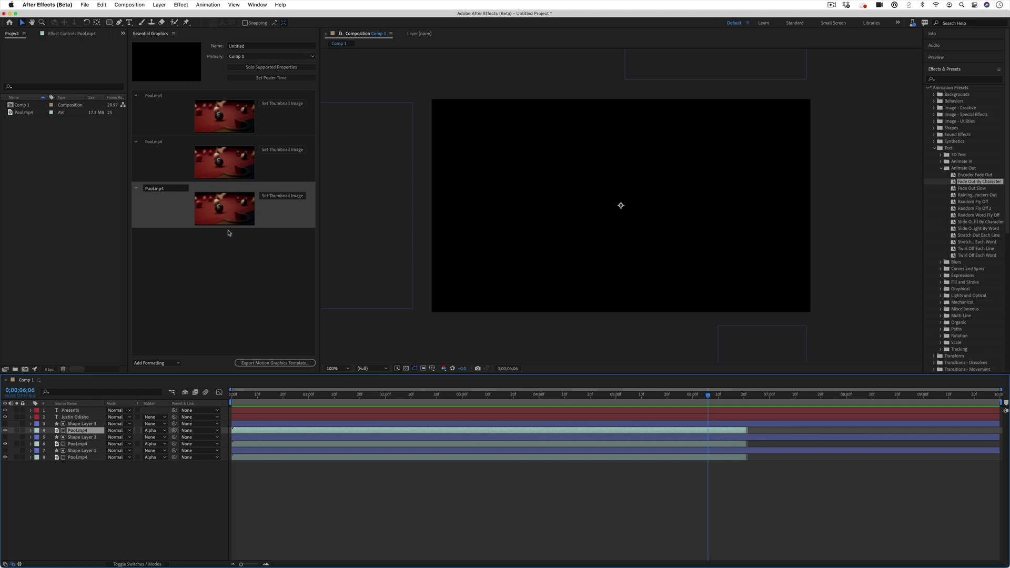
pyautogui.click(229, 233)
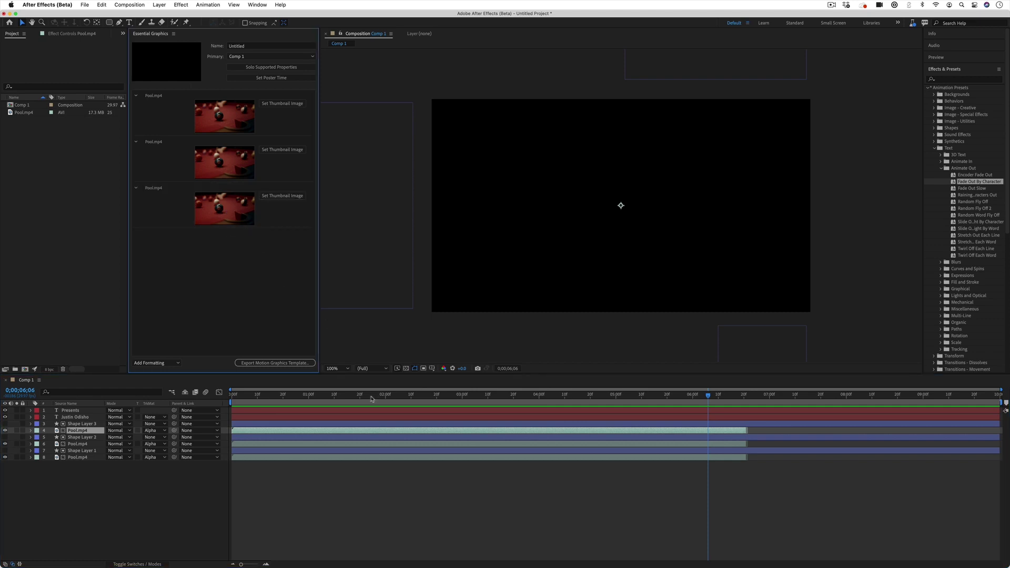
# Set a pool-ball frame as the second Pool.mp4 entry's thumbnail image.
pyautogui.moveTo(370, 398)
pyautogui.mouseDown()
pyautogui.moveTo(356, 399)
pyautogui.moveTo(364, 397)
pyautogui.mouseUp()
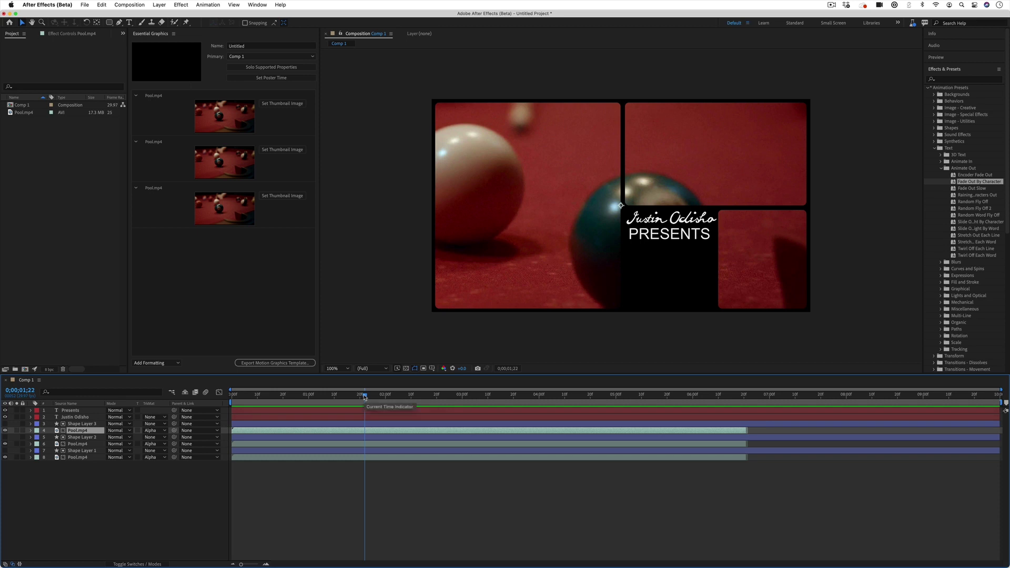
pyautogui.click(566, 395)
pyautogui.moveTo(583, 394); pyautogui.dragTo(508, 394)
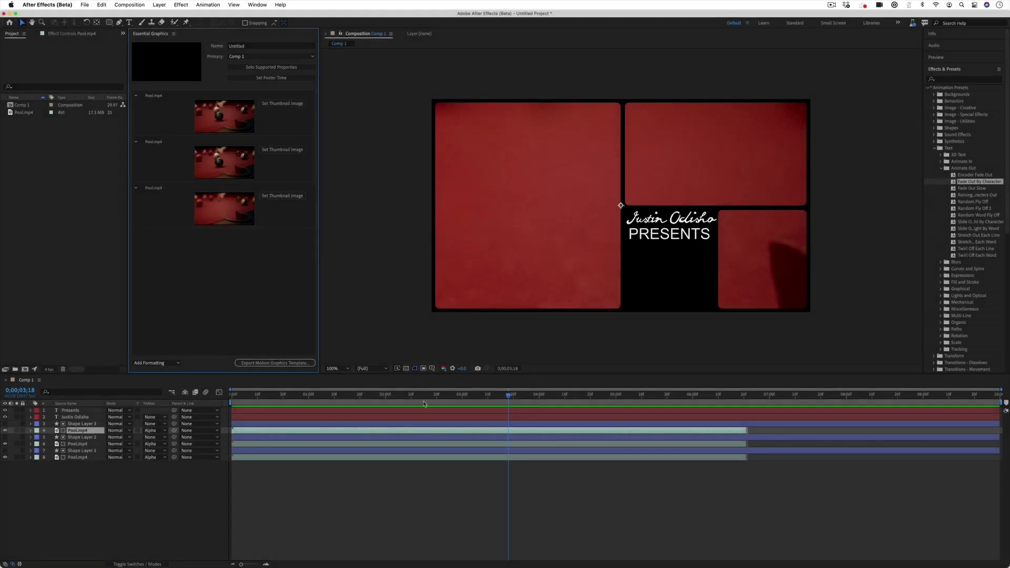
pyautogui.click(344, 395)
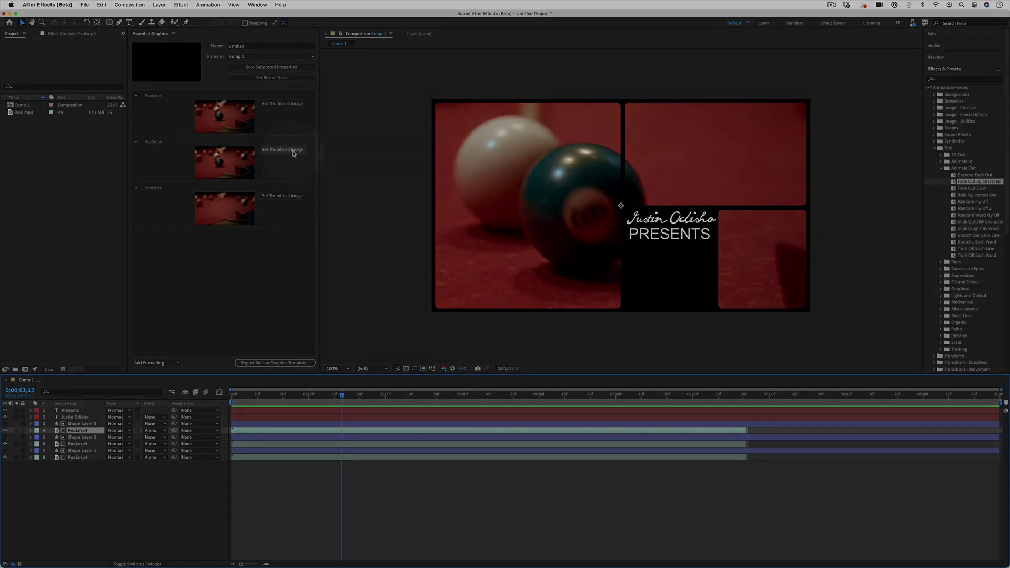
pyautogui.click(285, 150)
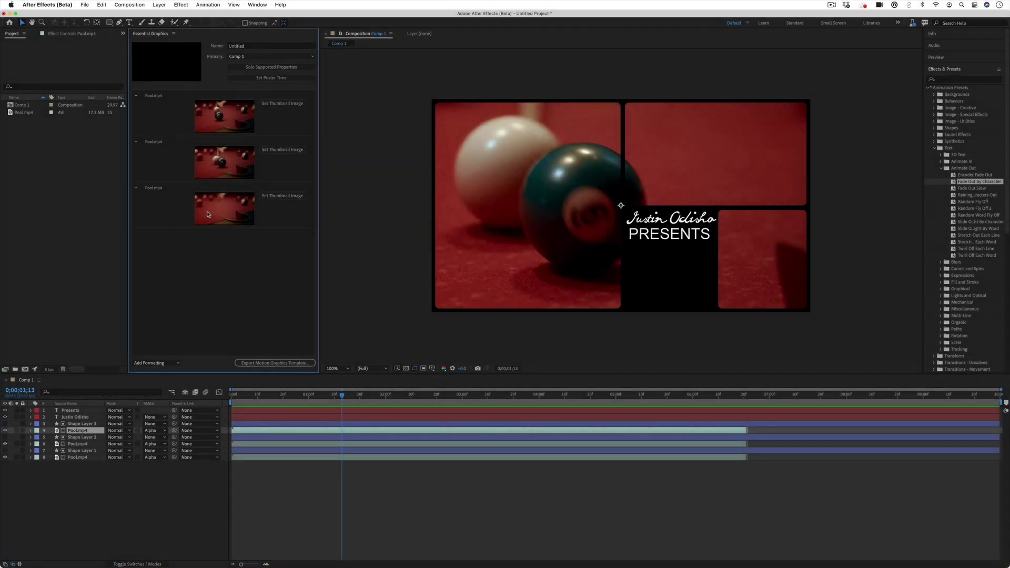
# Add the Justin Odisho and Presents Source Text properties to Essential Graphics.
pyautogui.click(79, 418)
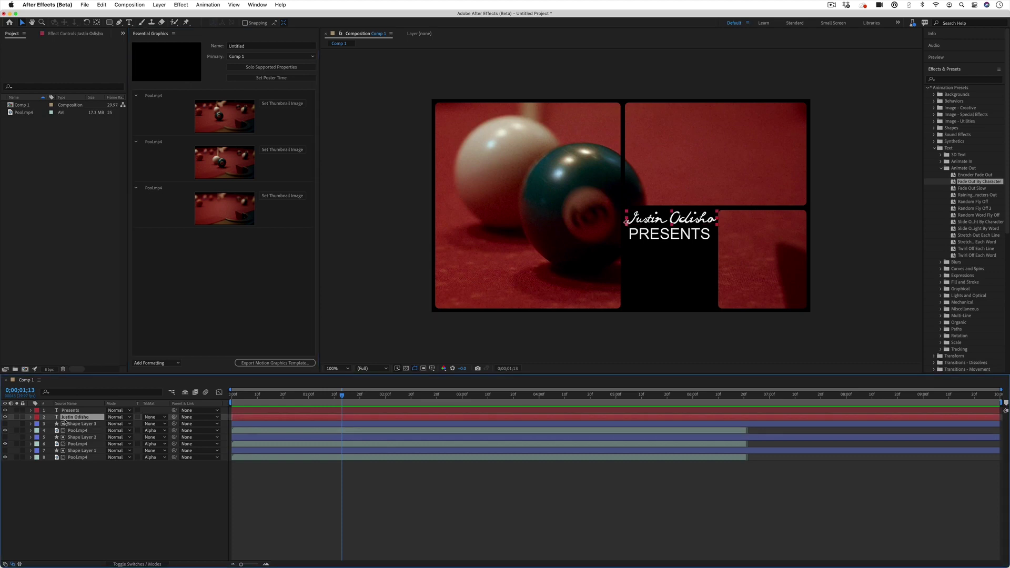
pyautogui.click(30, 417)
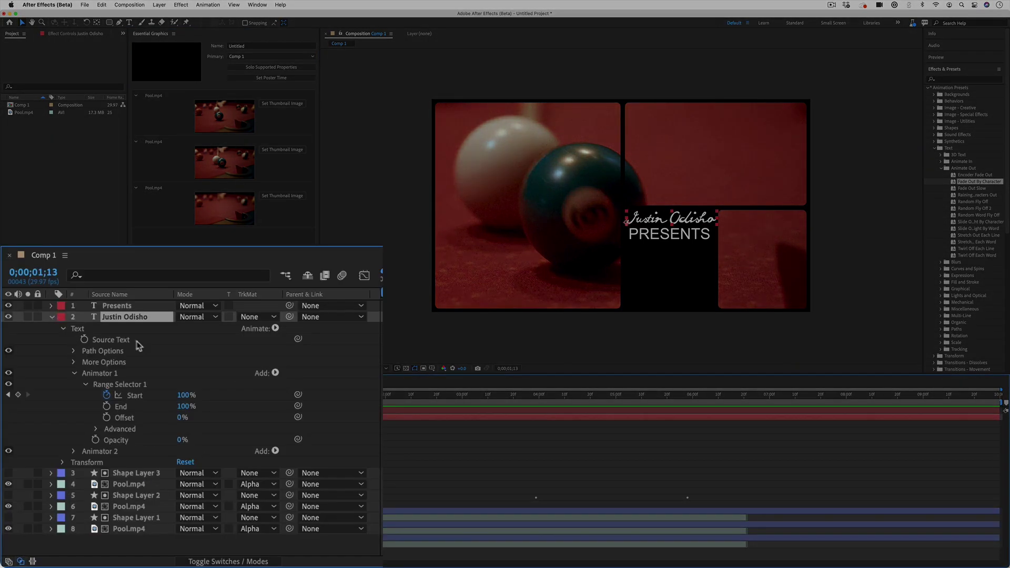
pyautogui.click(111, 341)
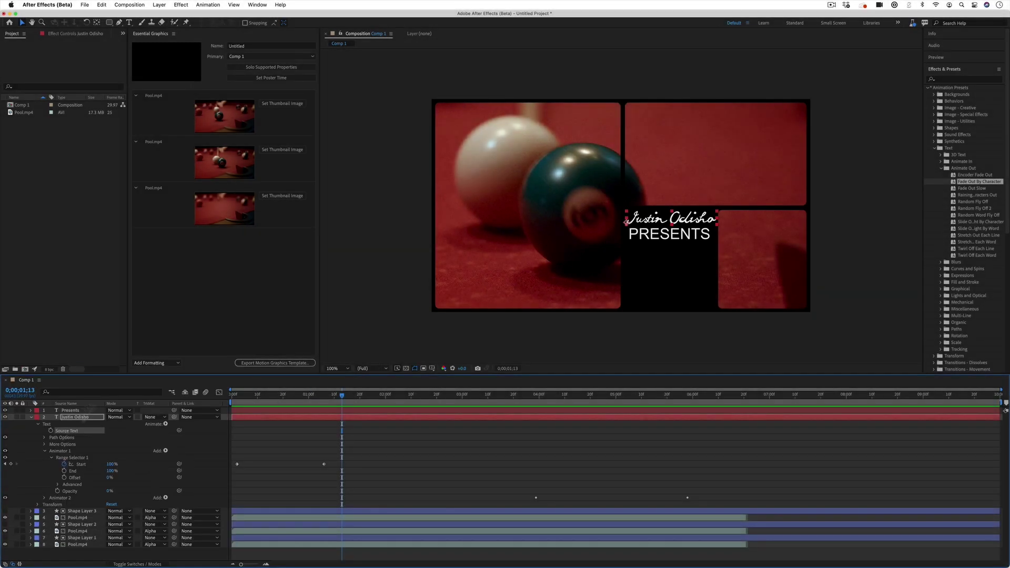
pyautogui.moveTo(67, 432); pyautogui.dragTo(198, 274)
pyautogui.click(30, 410)
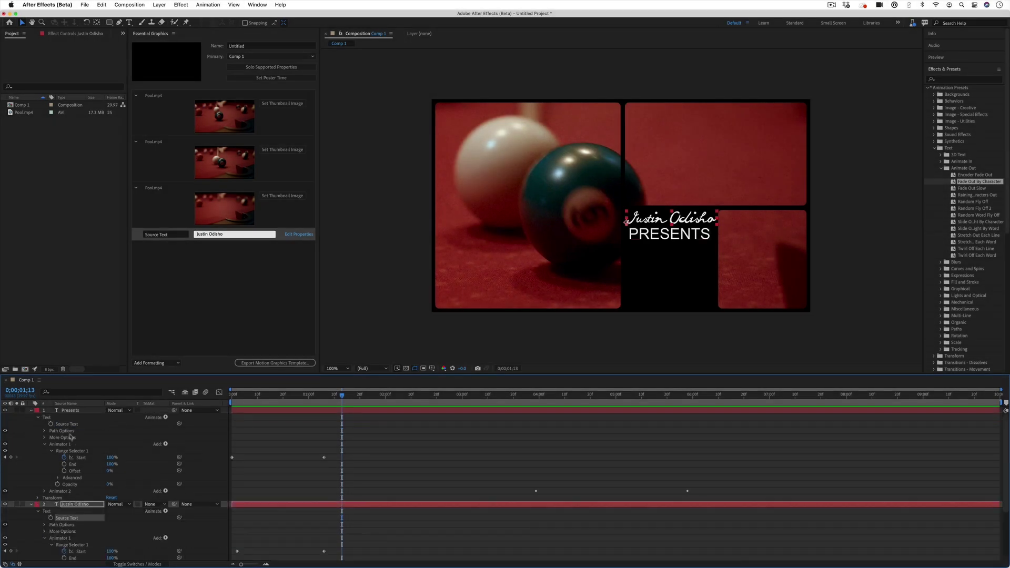
pyautogui.moveTo(71, 426); pyautogui.dragTo(179, 276)
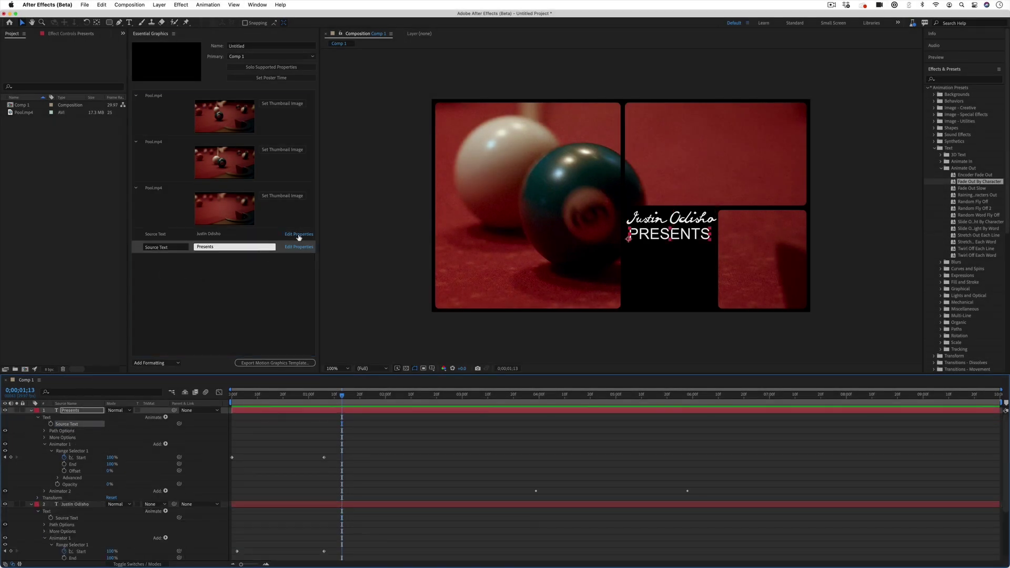
# Enable Font Size Adjustment in the text property's Edit Properties options.
pyautogui.click(298, 236)
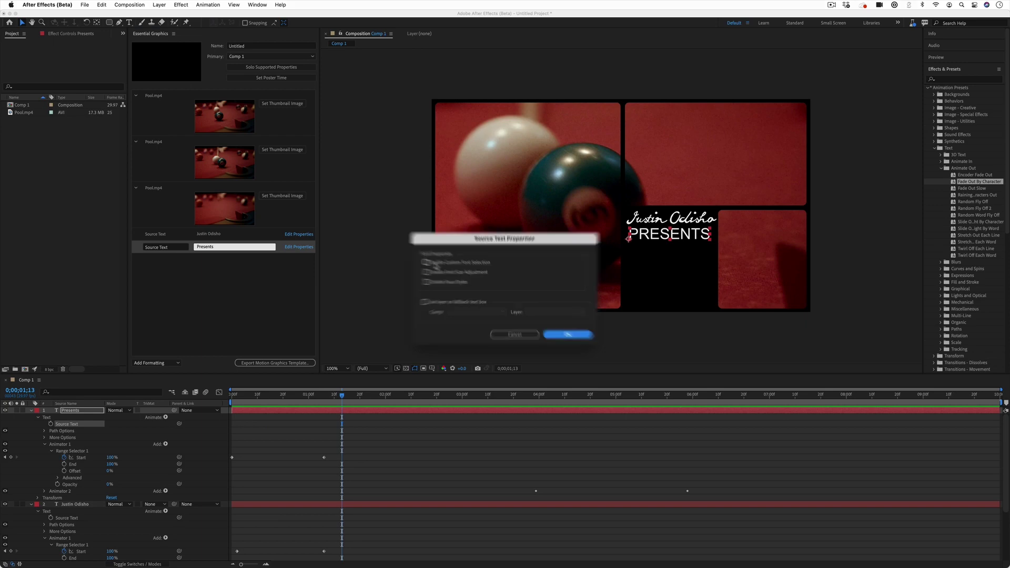
pyautogui.click(390, 263)
pyautogui.click(651, 372)
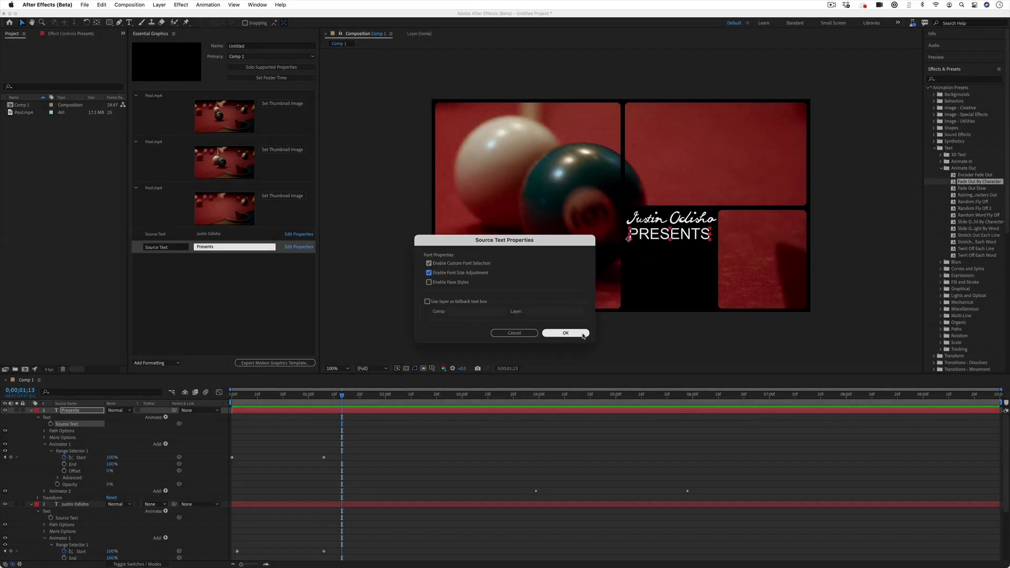
# Name the template '3 Square Intro' and set its poster time to the pool-ball frame at 0;00;01;25.
pyautogui.click(257, 46)
pyautogui.write('3 Squares')
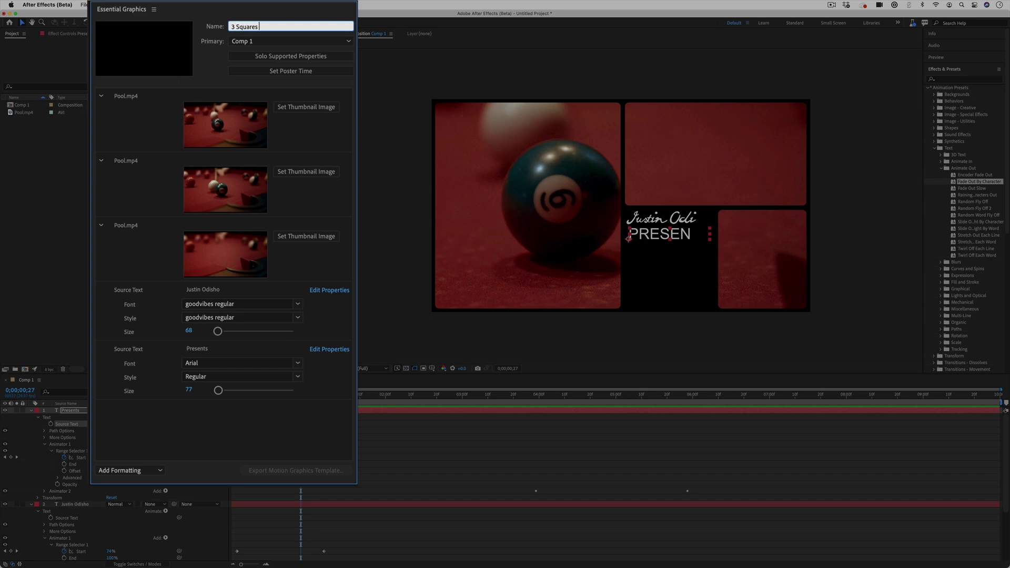
pyautogui.write(' Intro')
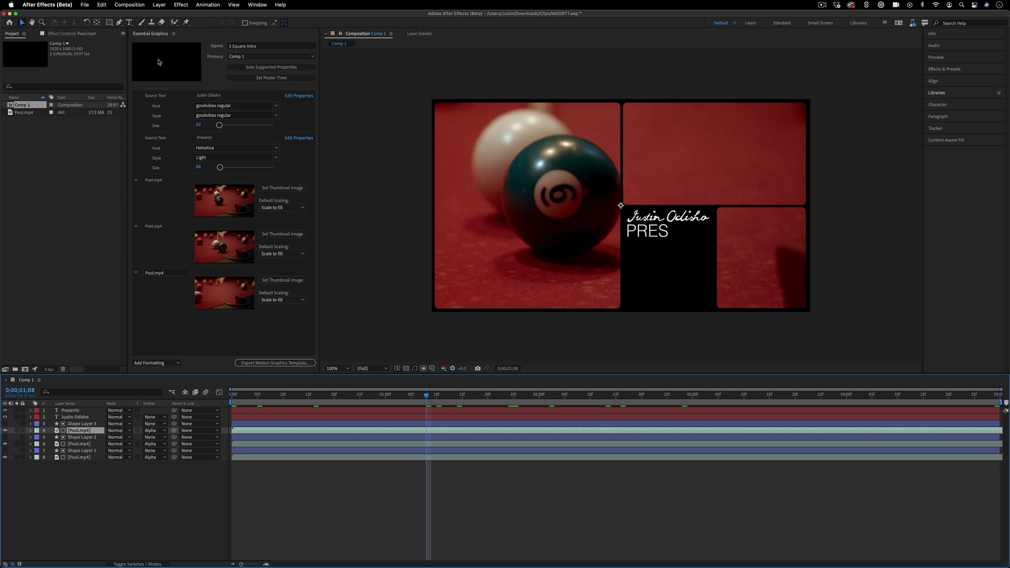
pyautogui.click(232, 395)
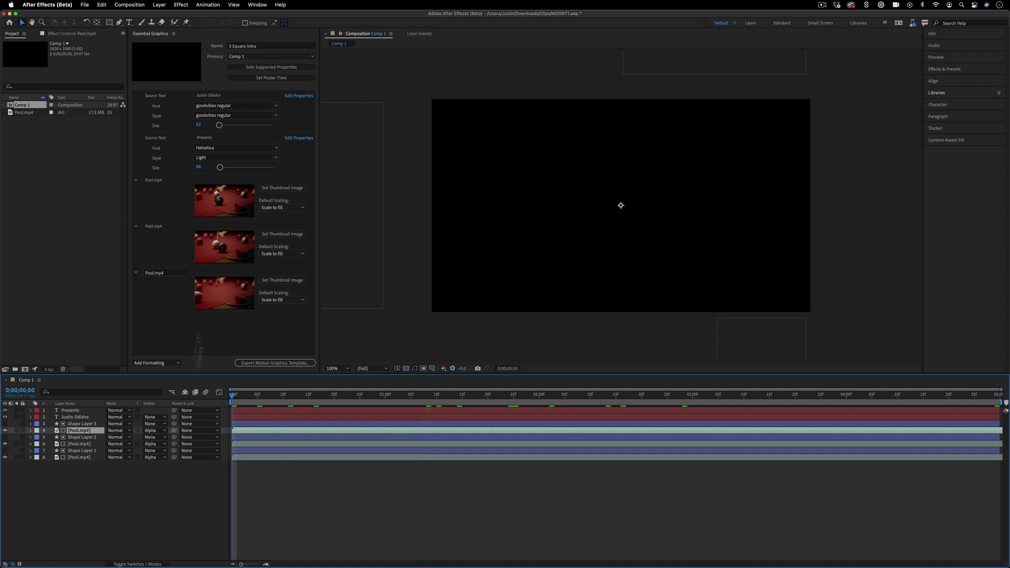
pyautogui.click(442, 395)
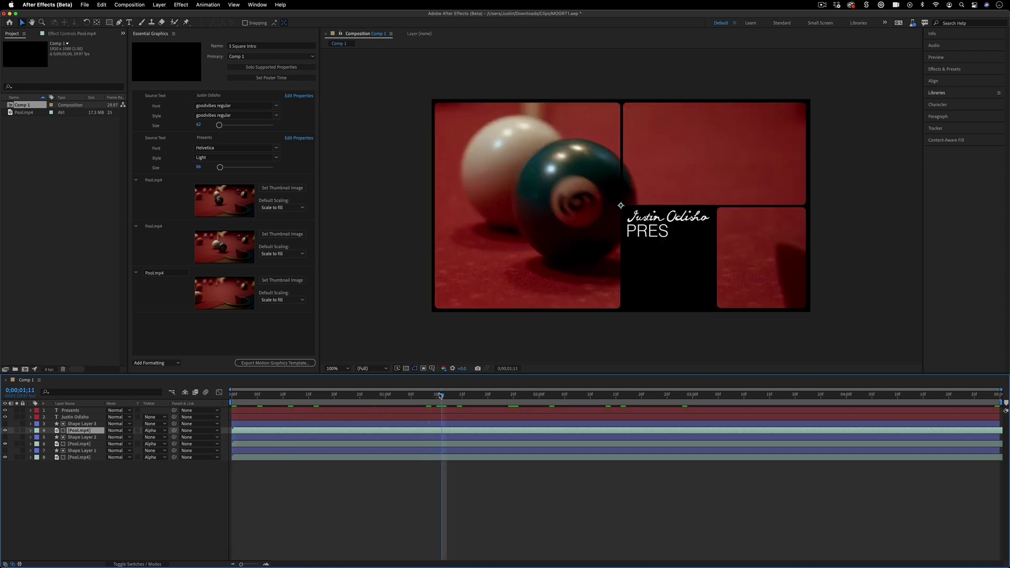
pyautogui.click(172, 67)
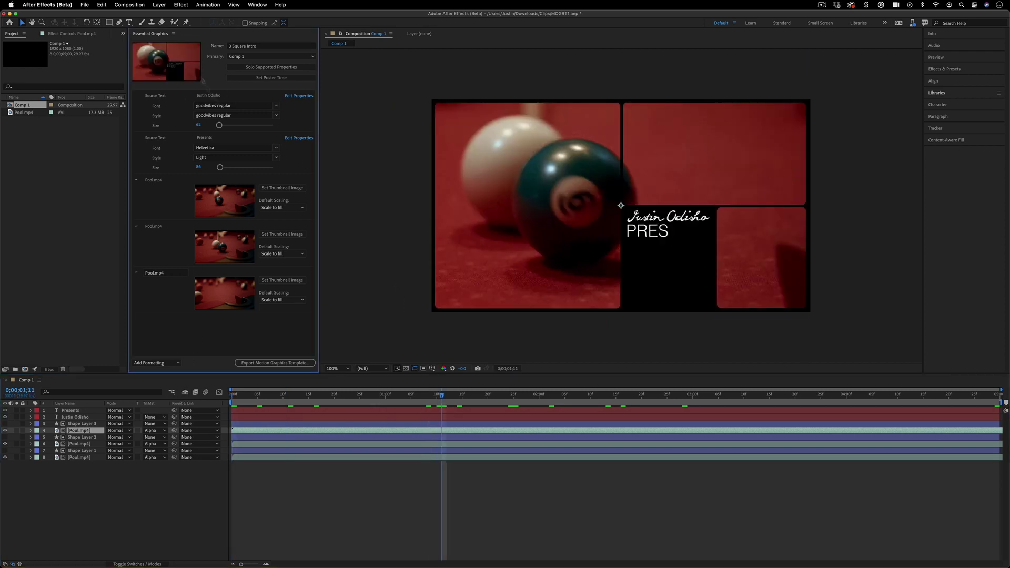
pyautogui.press('space')
pyautogui.press('space')
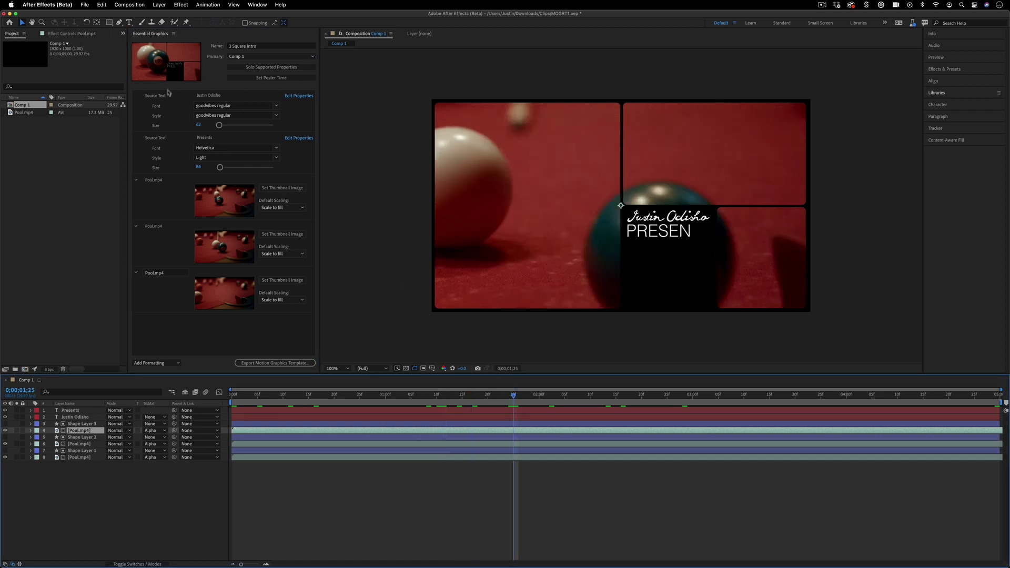
pyautogui.click(176, 67)
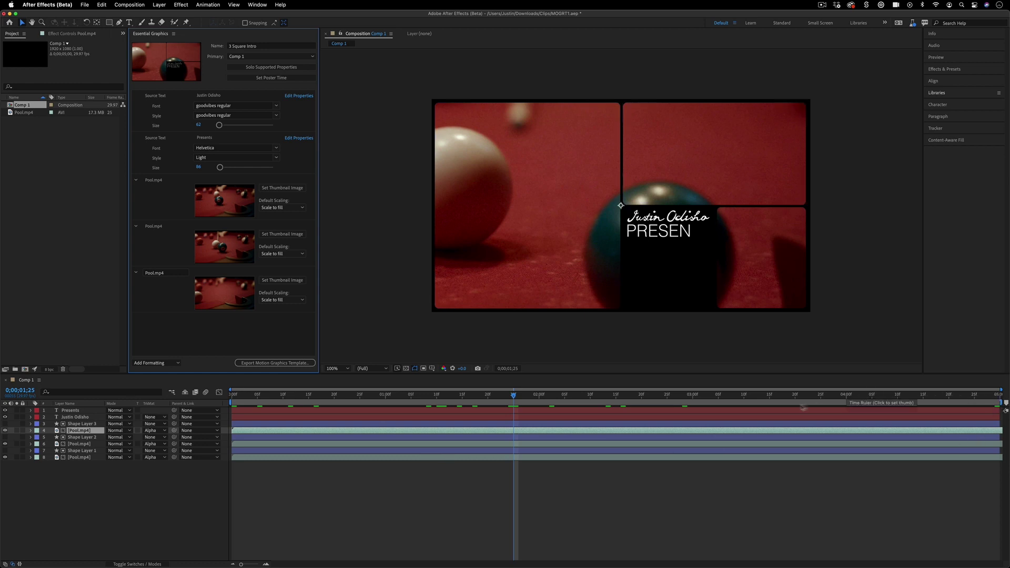
pyautogui.click(139, 4)
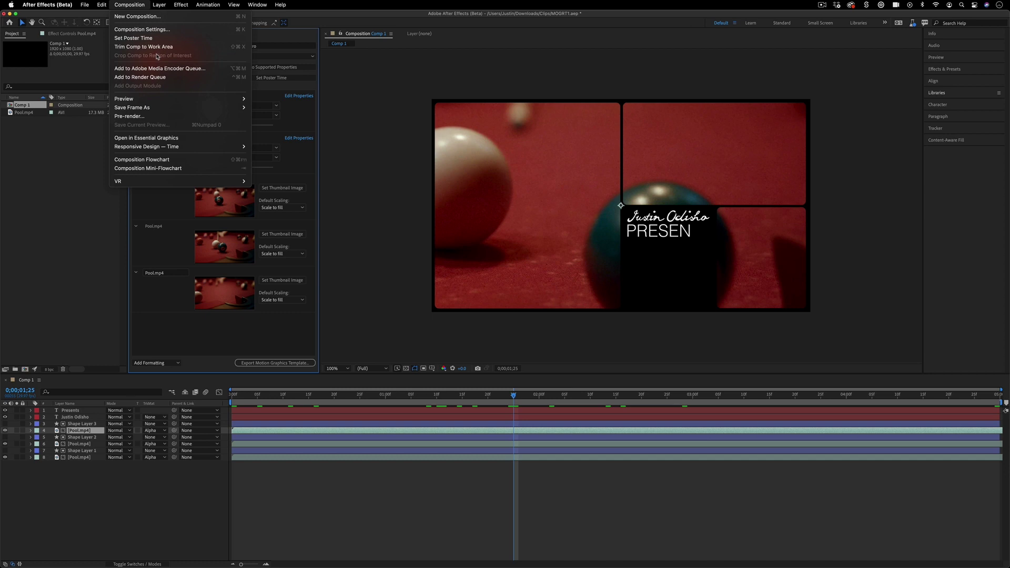
pyautogui.click(152, 30)
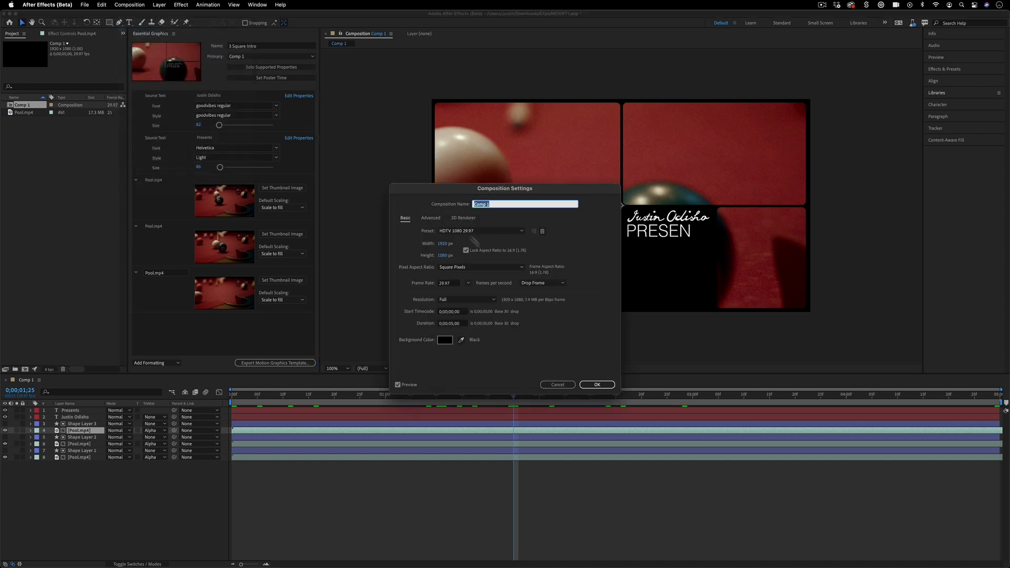
pyautogui.click(451, 323)
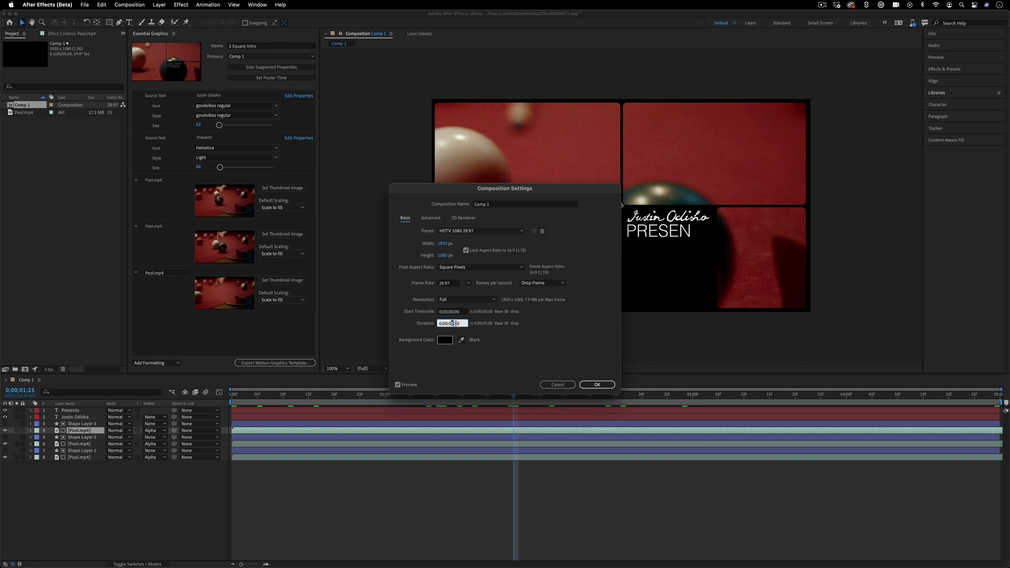
pyautogui.click(597, 385)
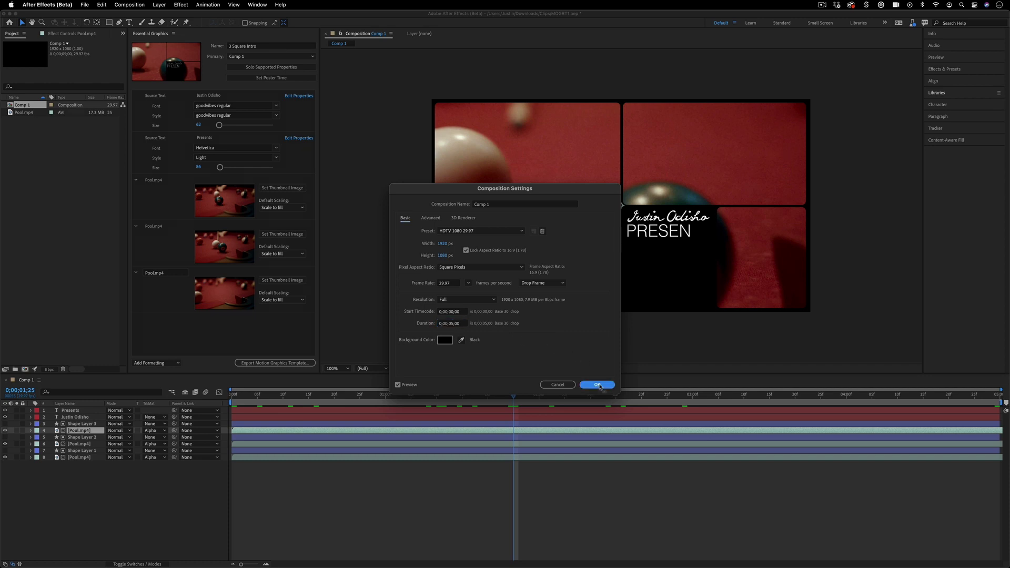
# Save the project for export and accept the trimming warning.
pyautogui.click(291, 363)
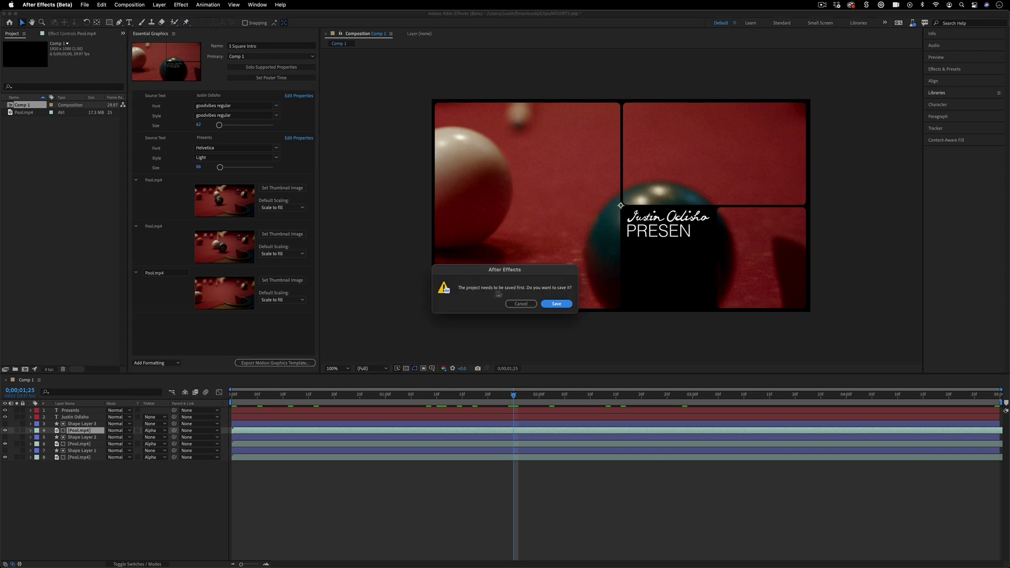
pyautogui.click(556, 304)
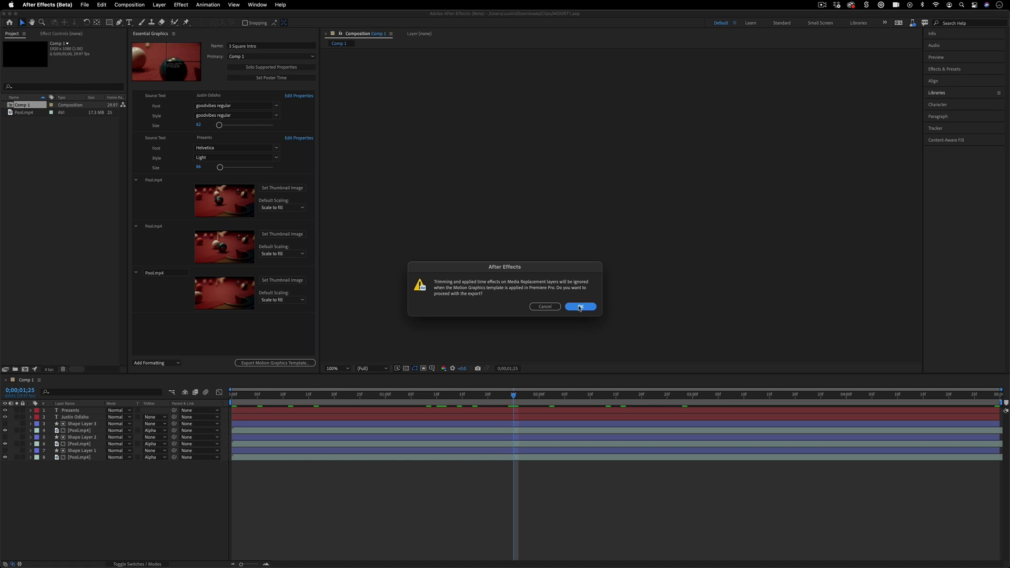
pyautogui.click(580, 307)
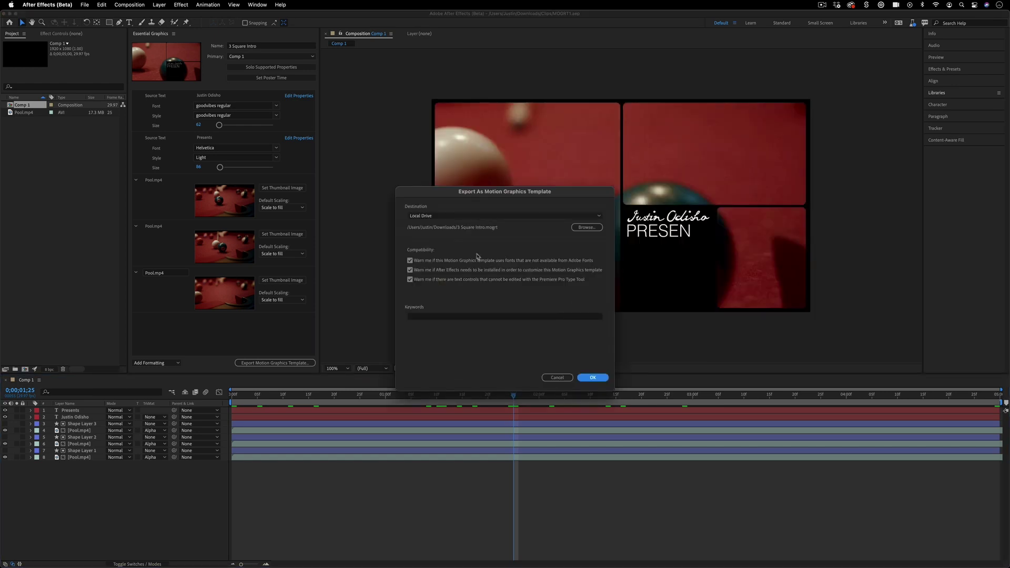
# Set the export Destination to Local Templates Folder.
pyautogui.click(444, 217)
pyautogui.click(445, 217)
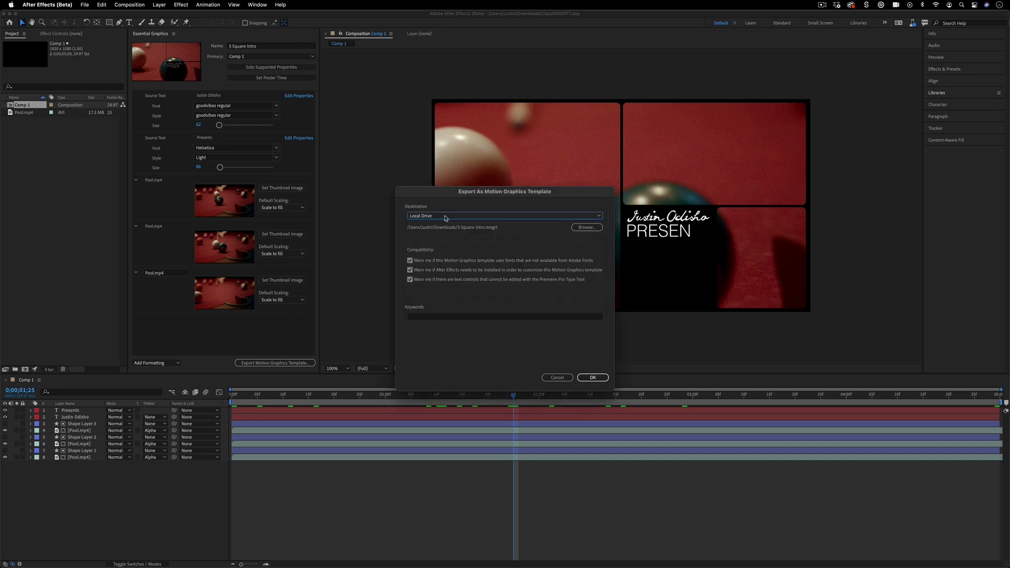
pyautogui.click(460, 219)
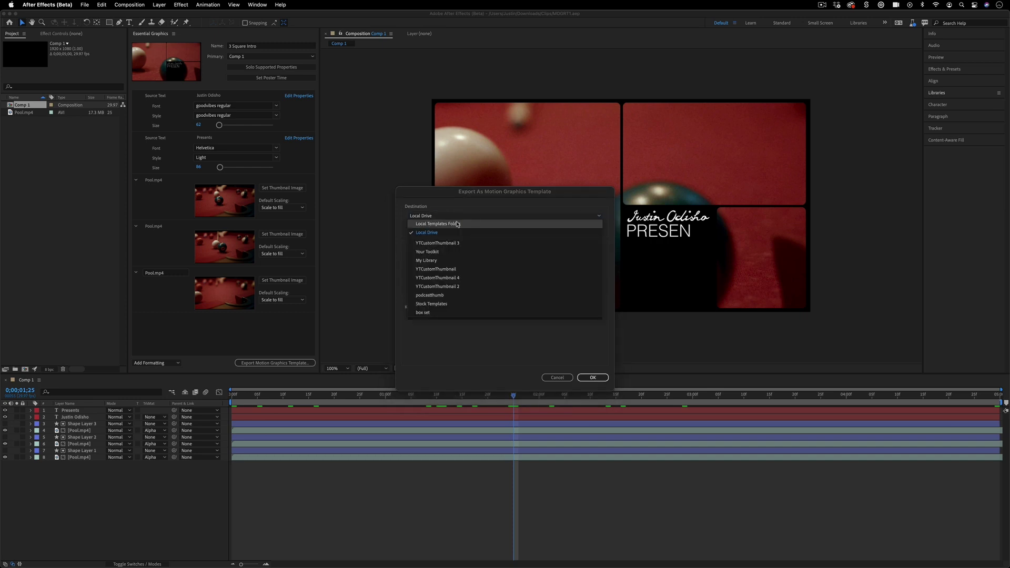
pyautogui.click(458, 224)
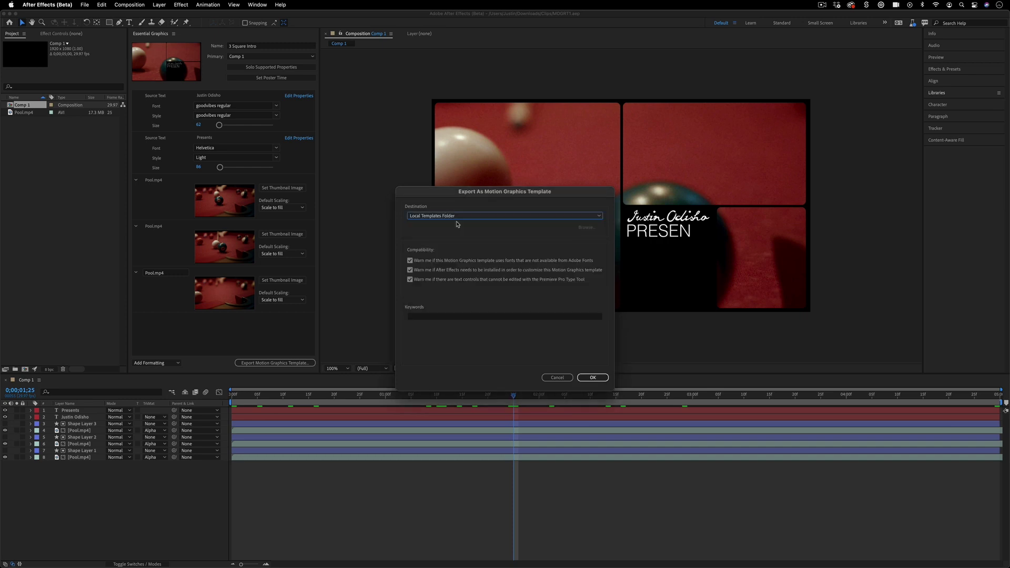